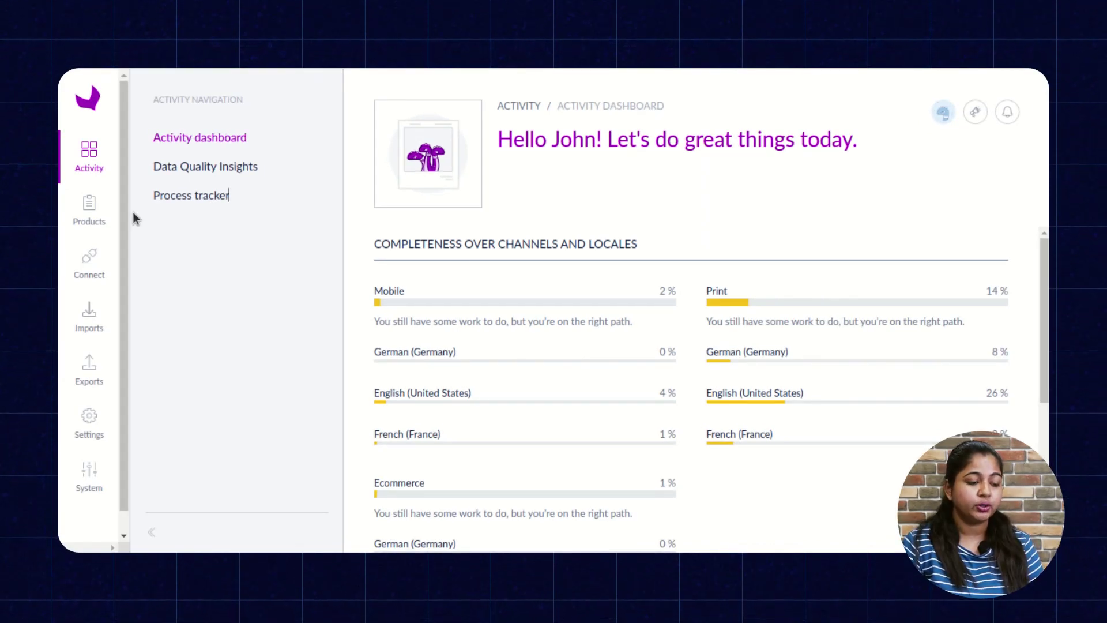
# Open the product catalogue grid, keeping the Ecommerce channel selected
pyautogui.click(90, 222)
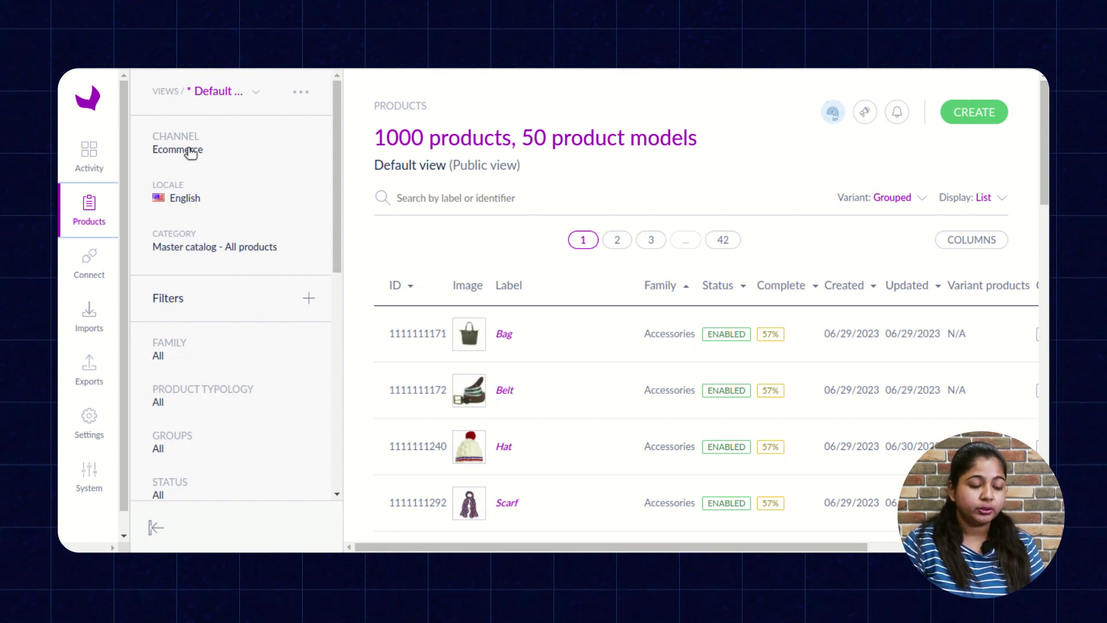
pyautogui.click(190, 152)
pyautogui.click(317, 186)
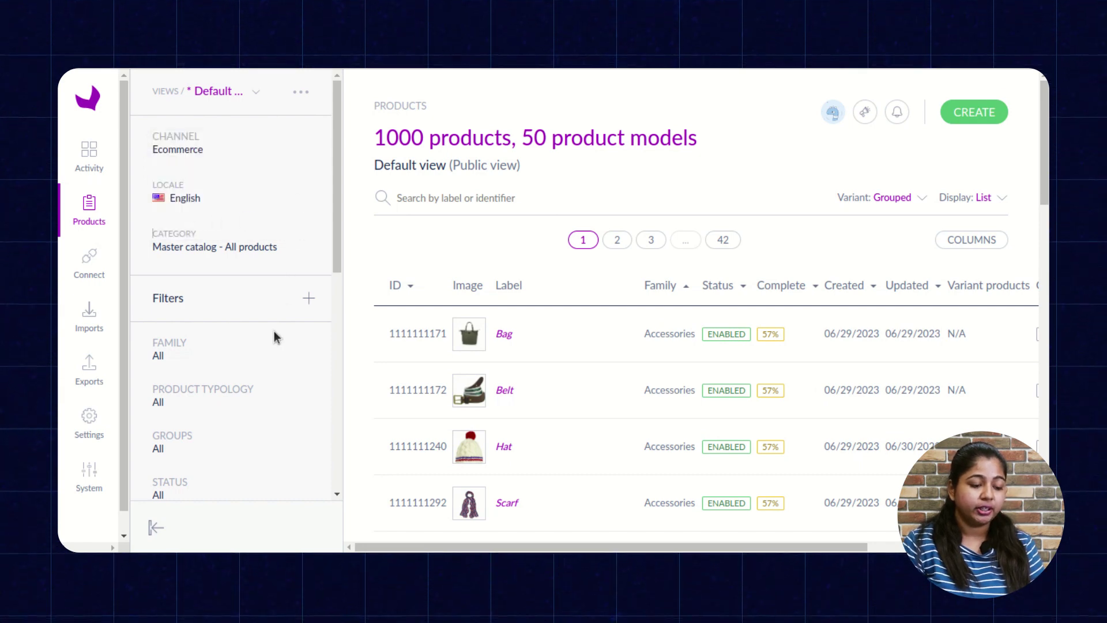
# Add the EAN attribute to the grid's active filters
pyautogui.click(308, 299)
pyautogui.scroll(-5, 394, 306)
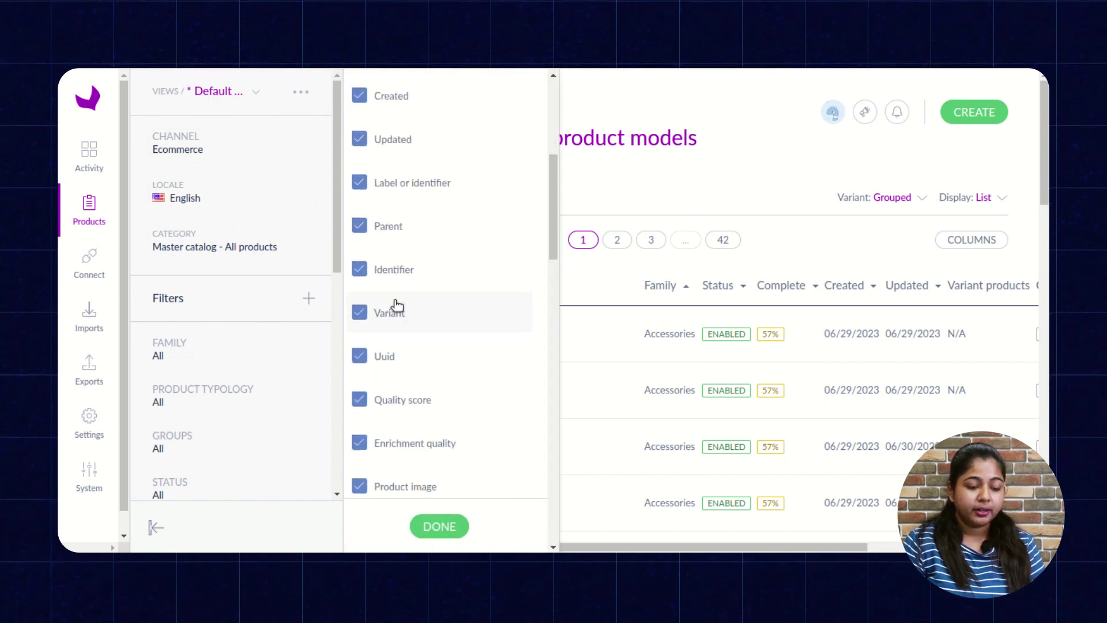
pyautogui.scroll(-5, 396, 316)
pyautogui.click(358, 246)
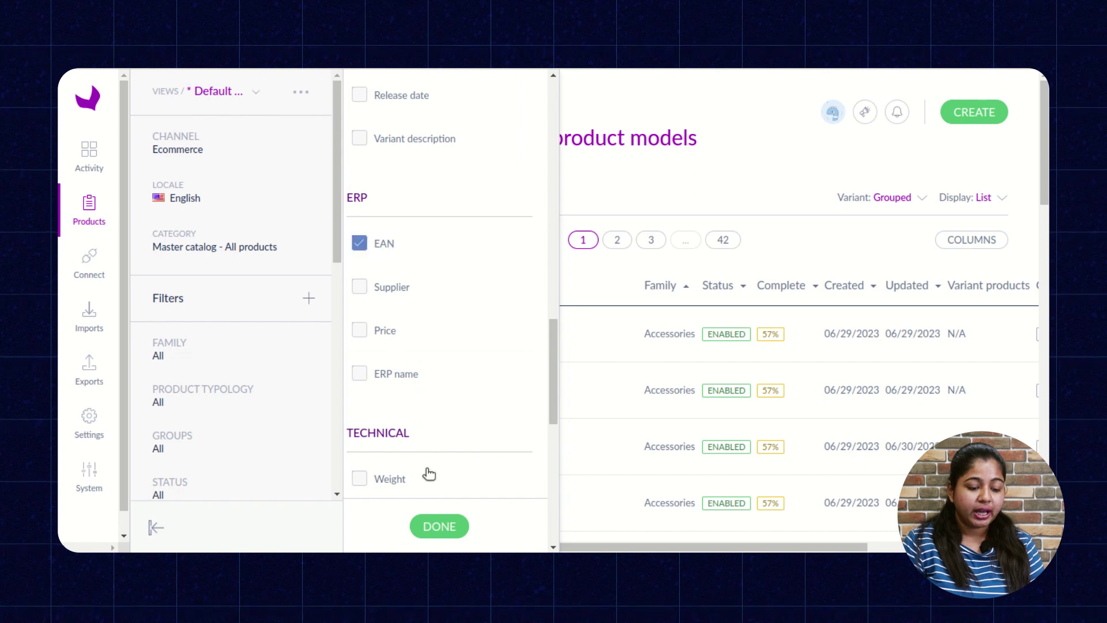
pyautogui.click(433, 528)
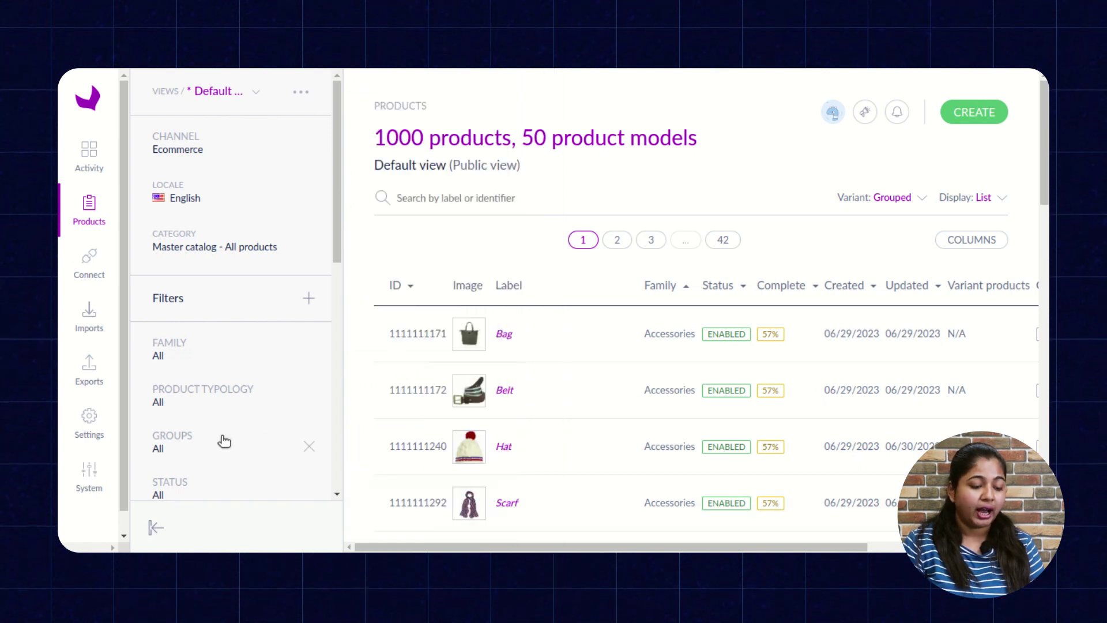
pyautogui.scroll(-10, 218, 439)
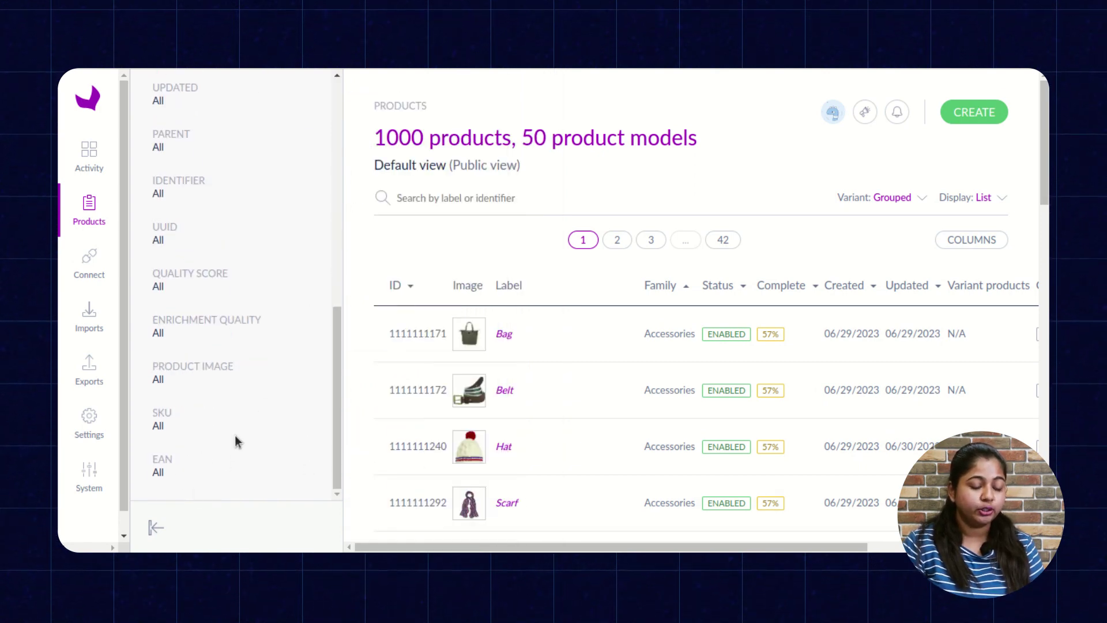
pyautogui.scroll(5, 234, 438)
pyautogui.scroll(5, 234, 434)
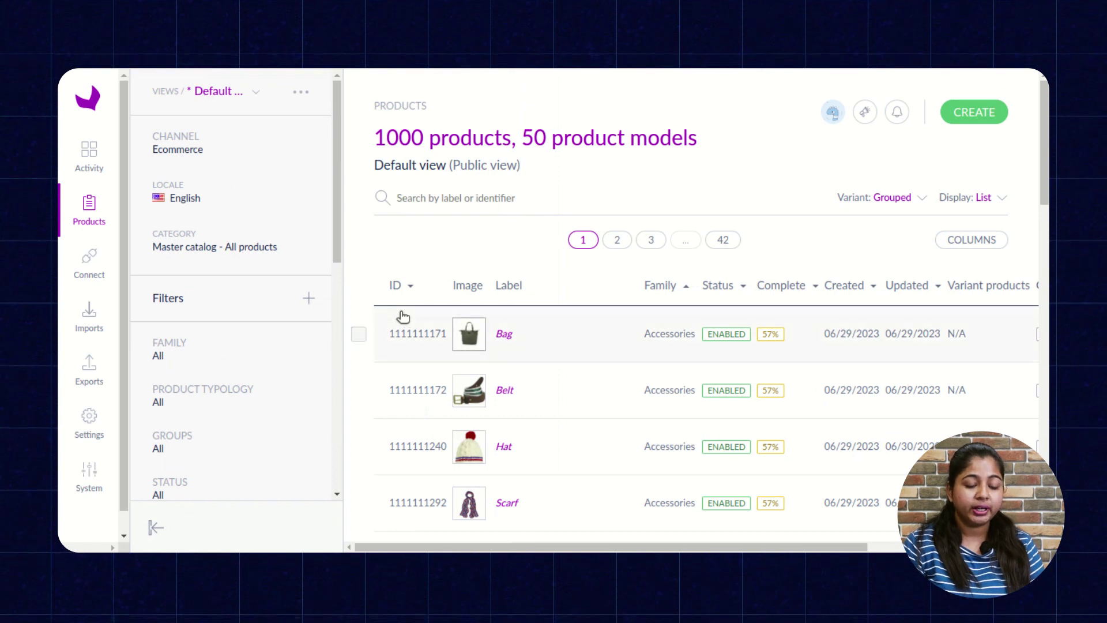
# Create a single product in the Accessories family with SKU 'tshirt'
pyautogui.click(964, 121)
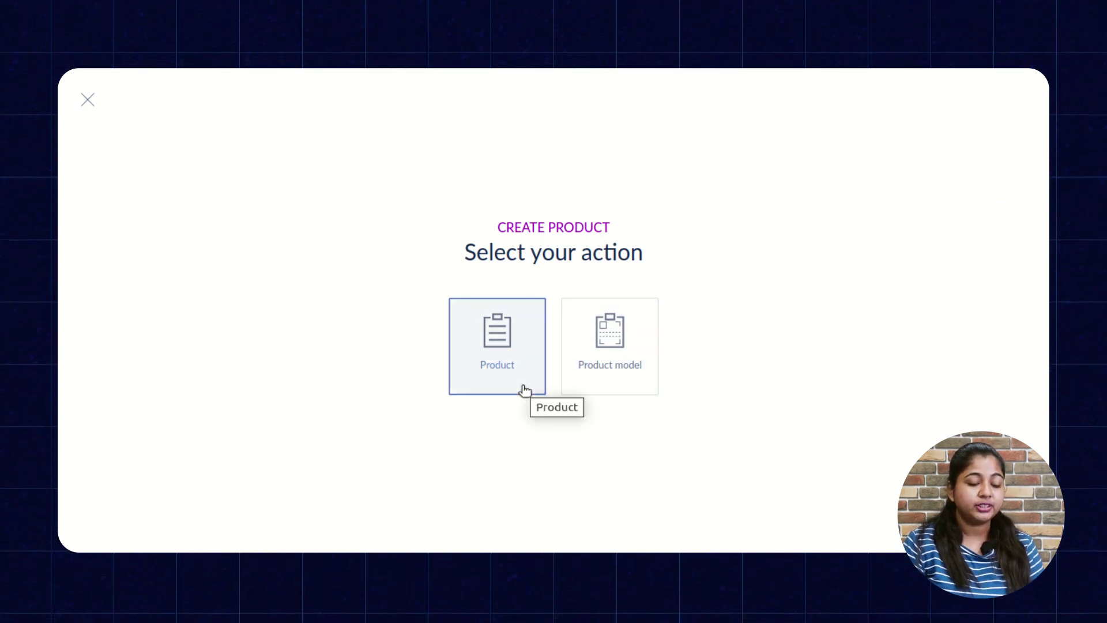
pyautogui.click(502, 383)
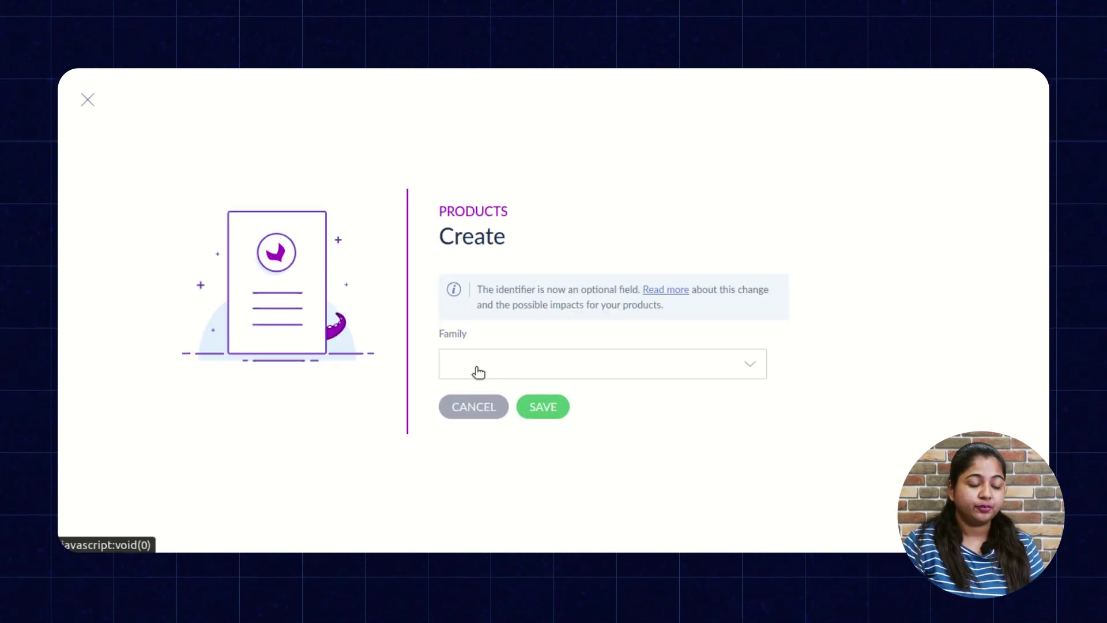
pyautogui.write('a')
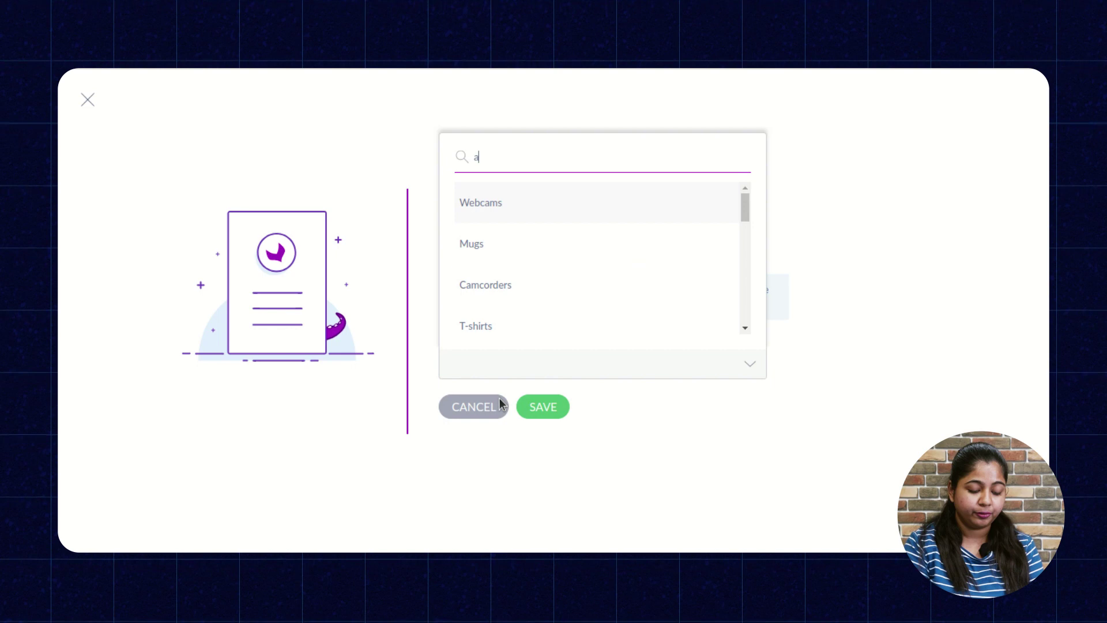
pyautogui.write('ce')
pyautogui.press('BackSpace')
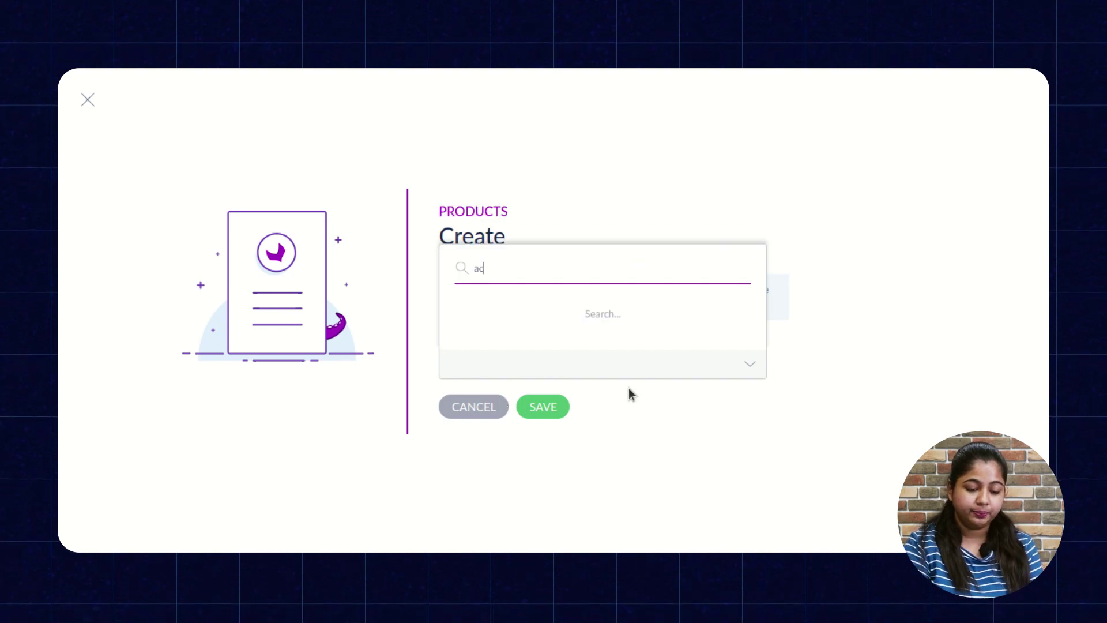
pyautogui.click(529, 333)
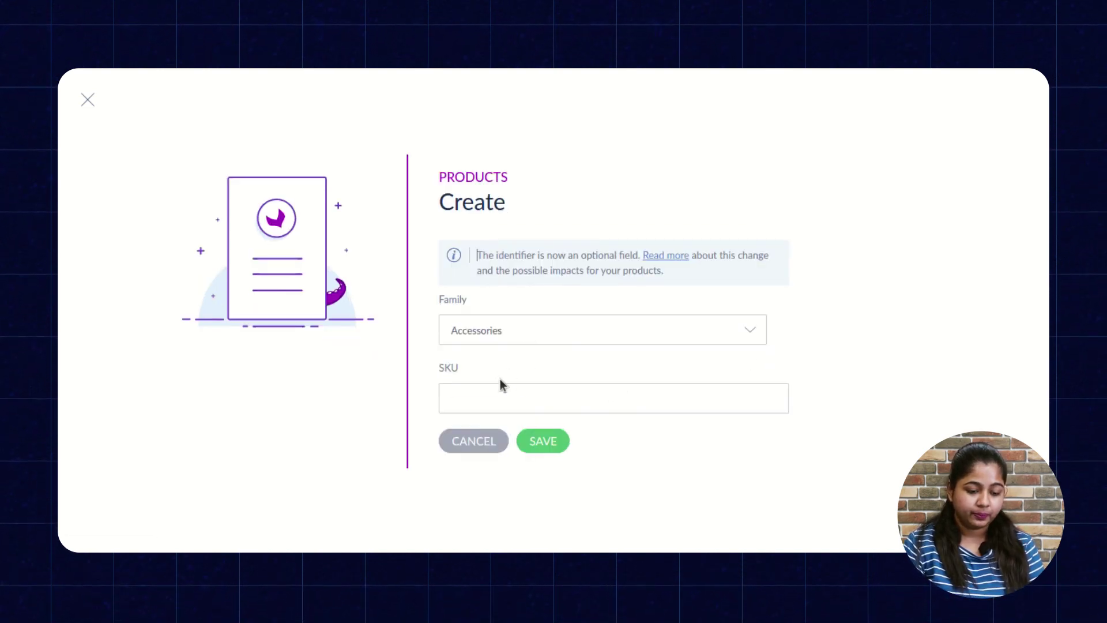
pyautogui.click(486, 406)
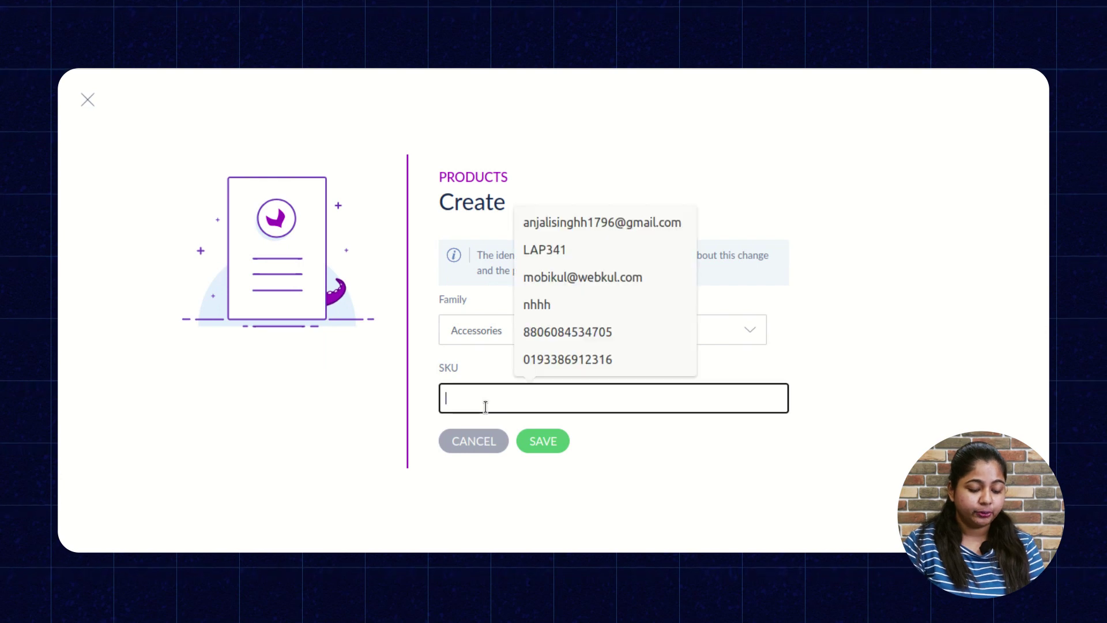
pyautogui.write('ts')
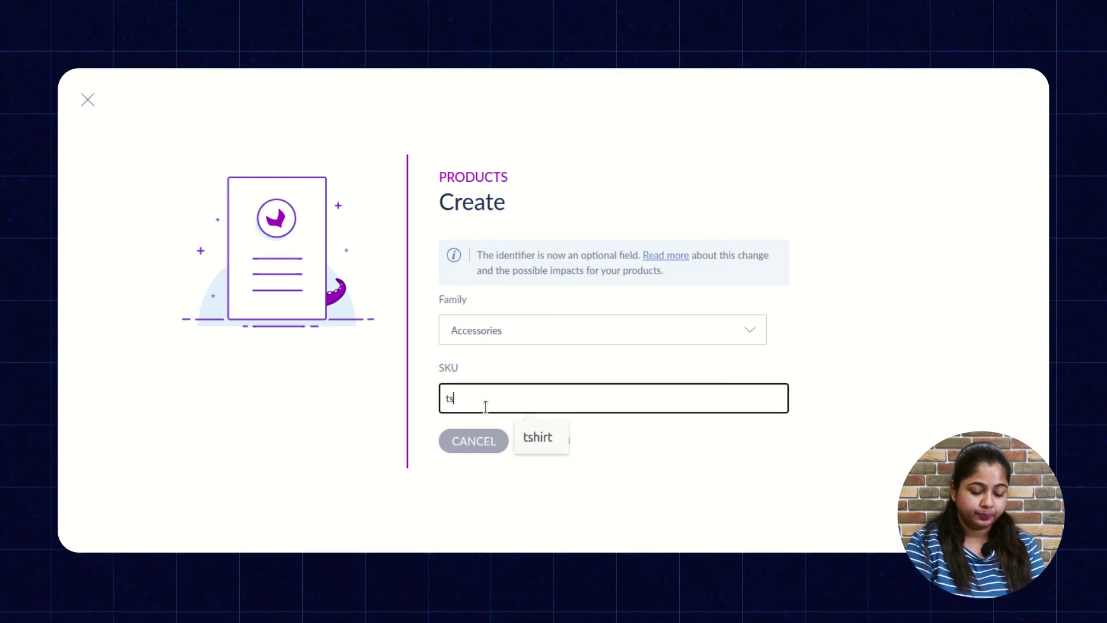
pyautogui.write('hirt')
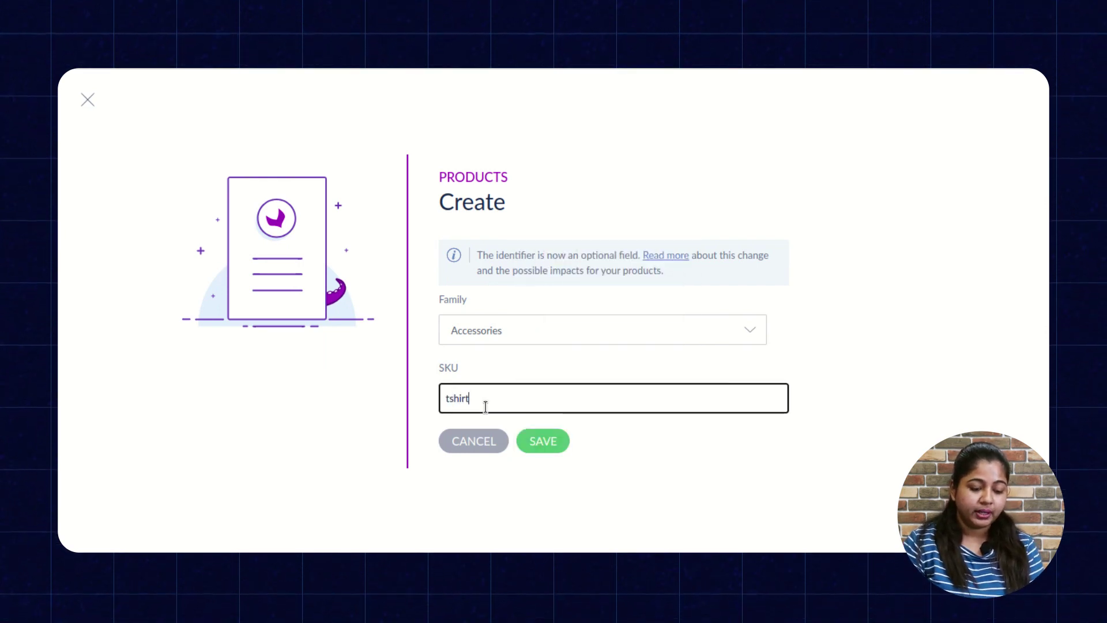
pyautogui.click(548, 444)
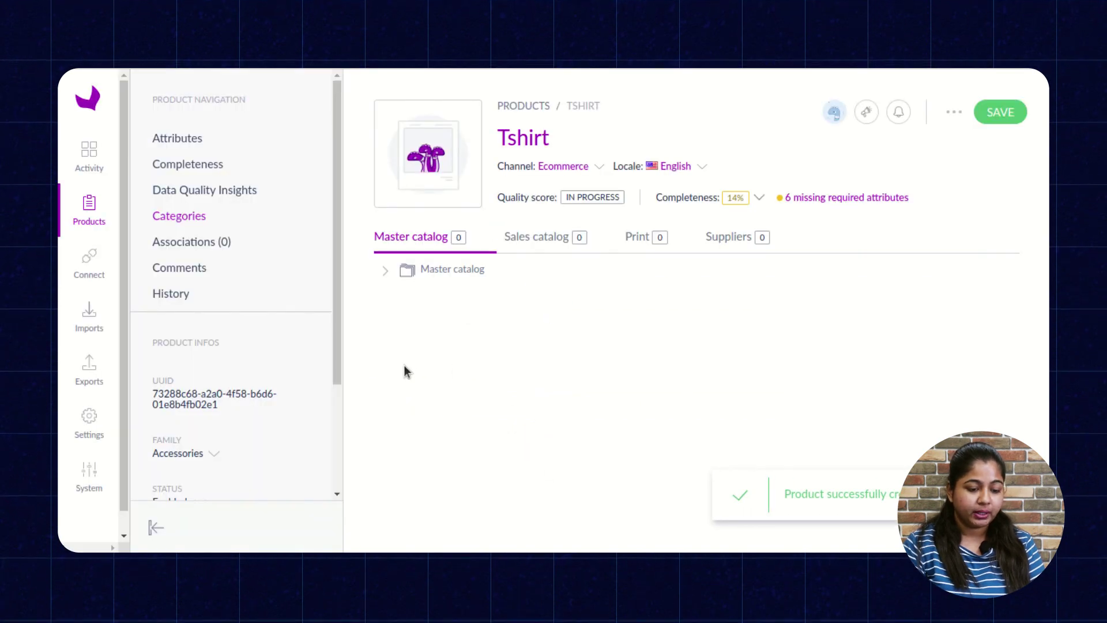
# Fill in the tshirt product's name field under its attributes
pyautogui.click(178, 140)
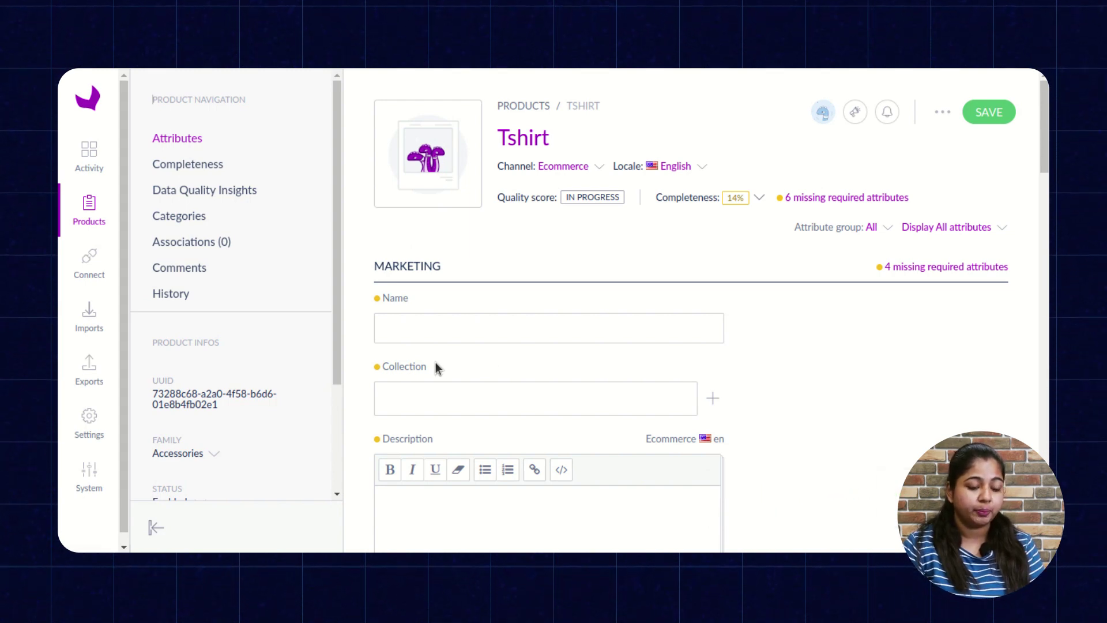
pyautogui.click(410, 329)
pyautogui.write('tesh')
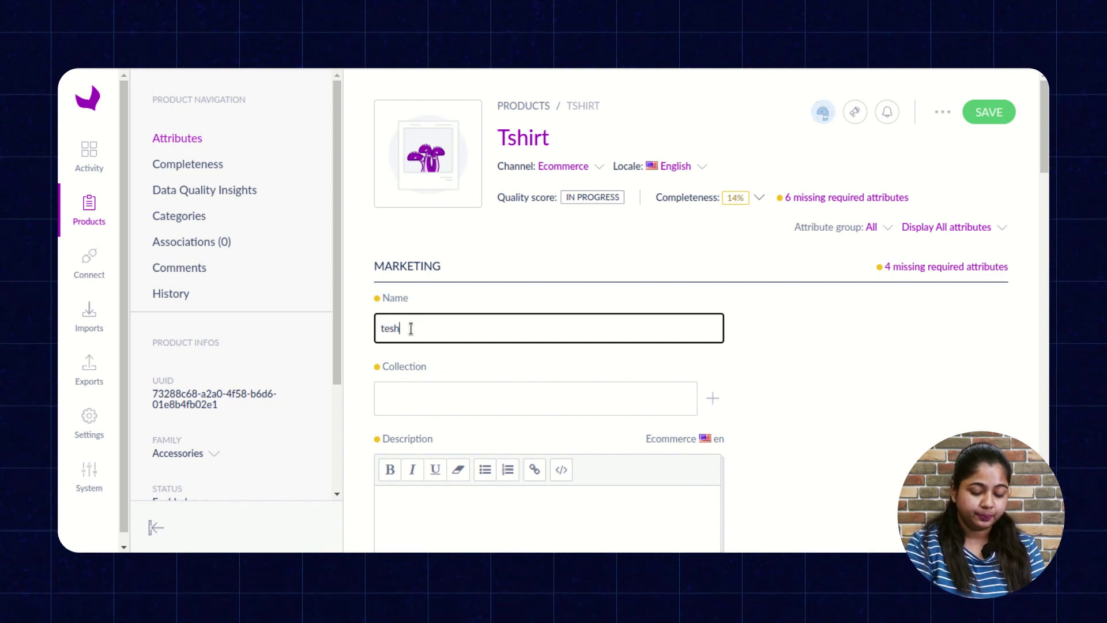
pyautogui.write('i')
pyautogui.press('BackSpace')
pyautogui.press('BackSpace')
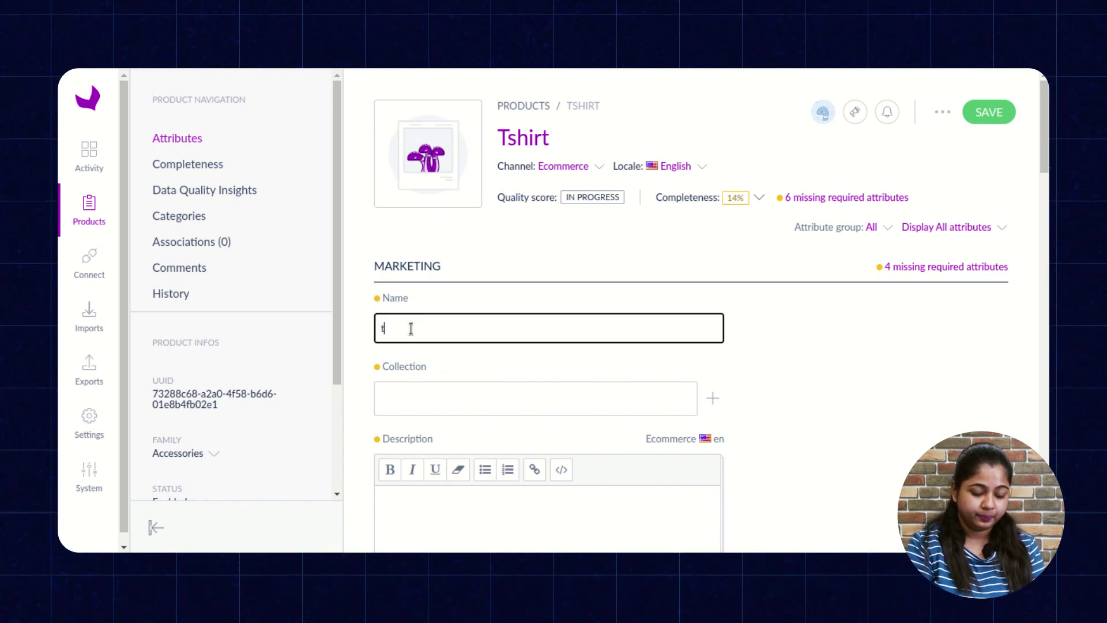
# Set the product's collection to Summer 2016
pyautogui.click(448, 403)
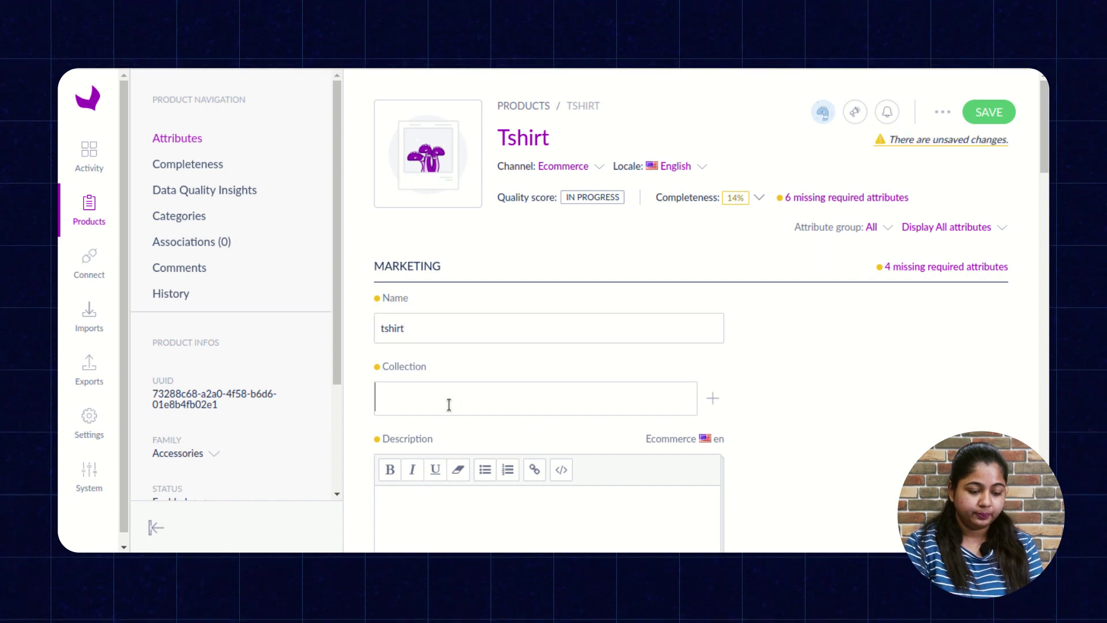
pyautogui.write('tshit')
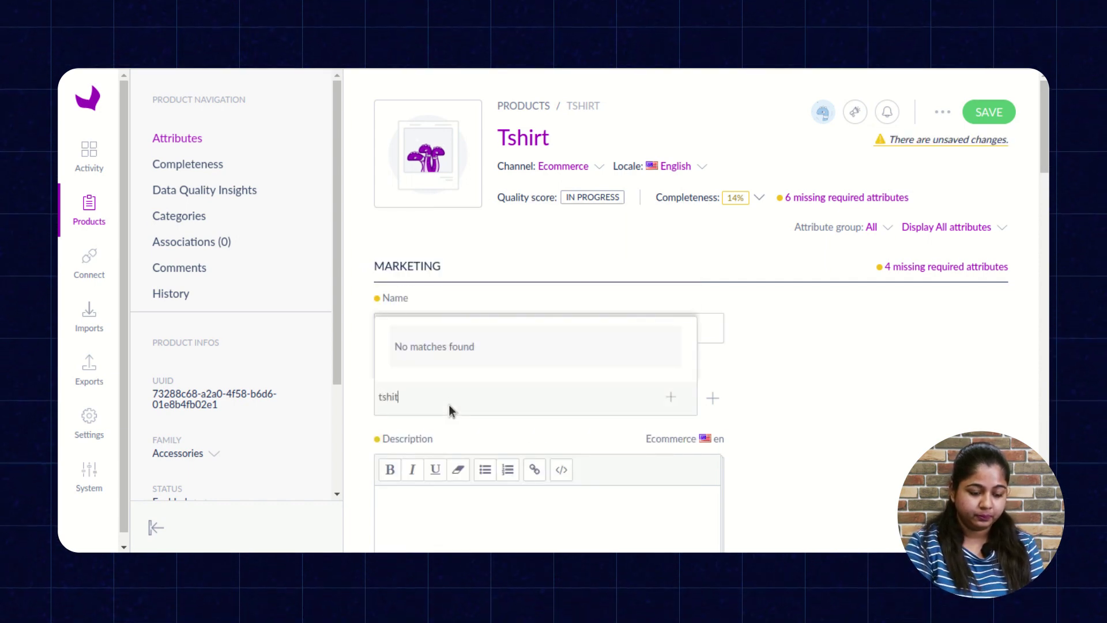
pyautogui.press('BackSpace')
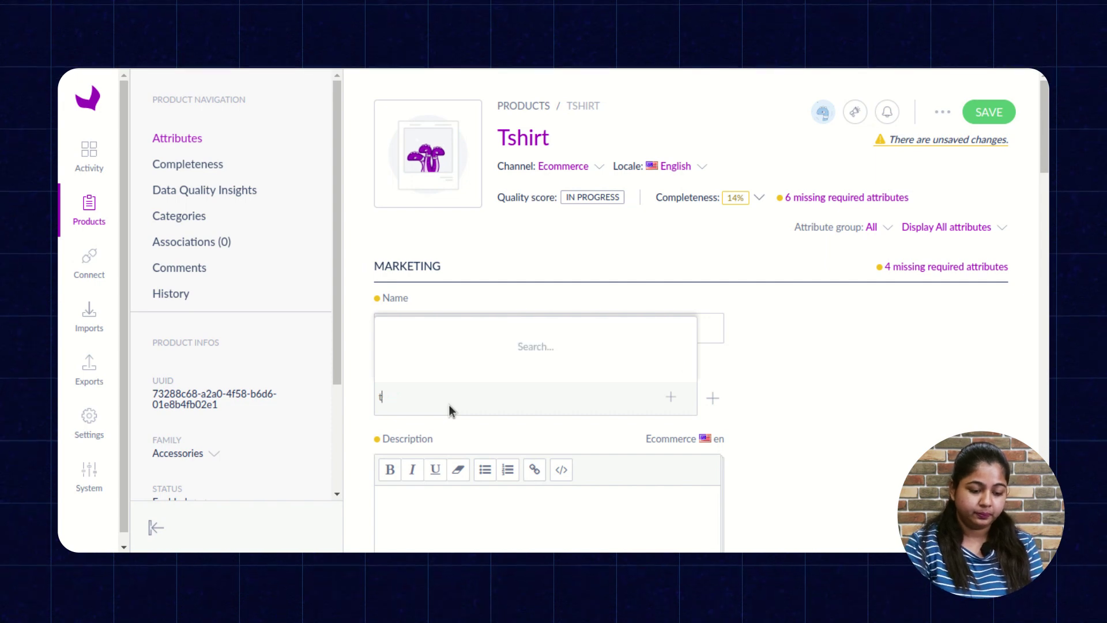
pyautogui.press('BackSpace')
pyautogui.click(496, 346)
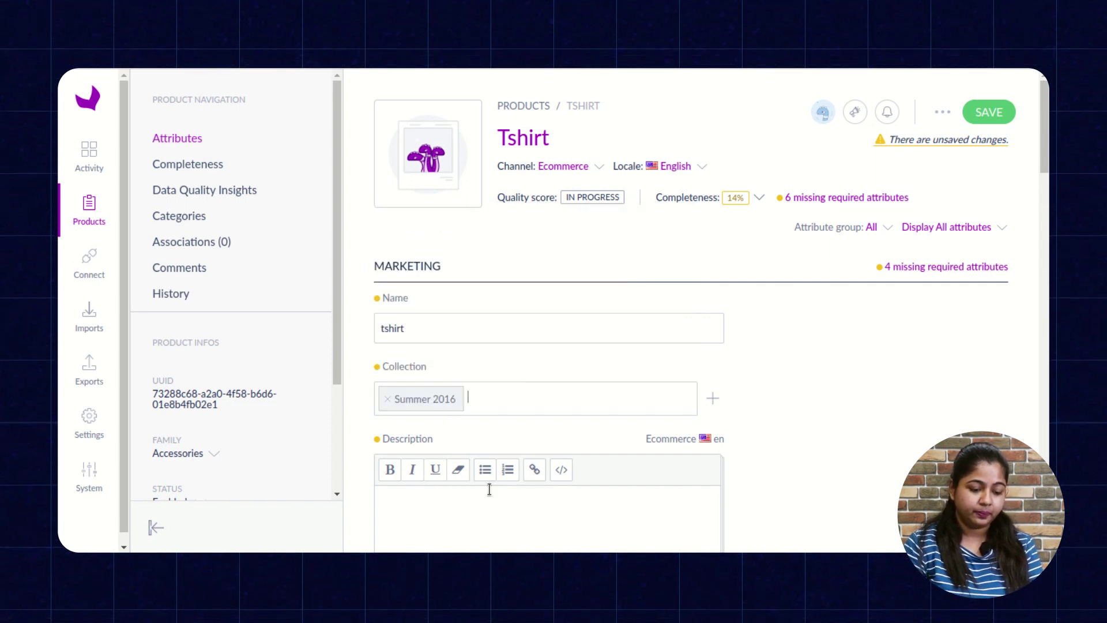
pyautogui.scroll(-3, 454, 391)
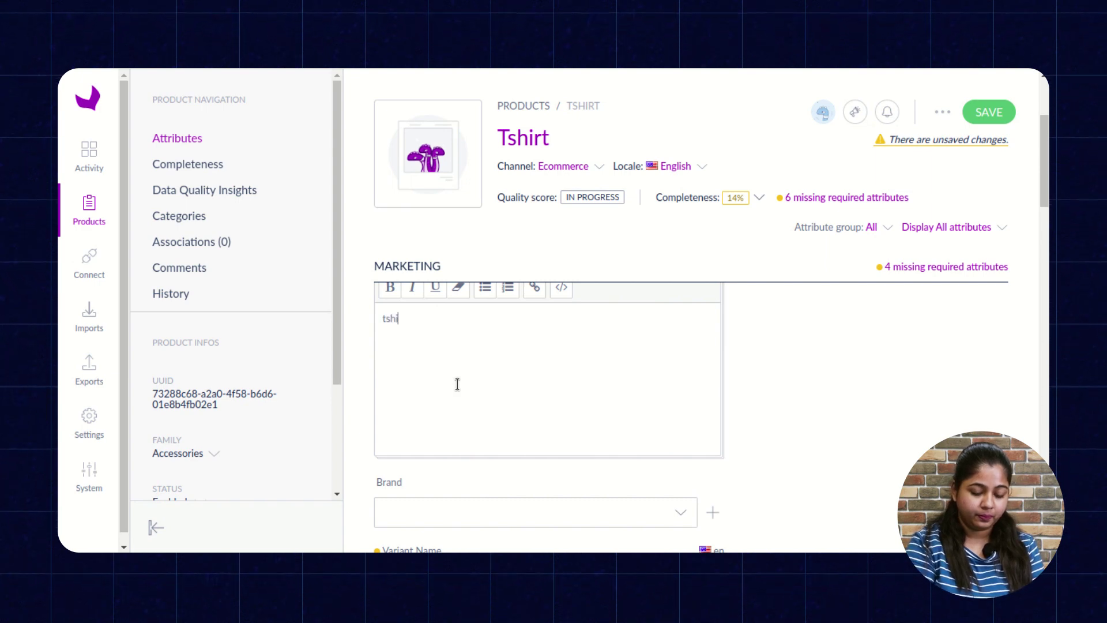
pyautogui.scroll(-5, 465, 395)
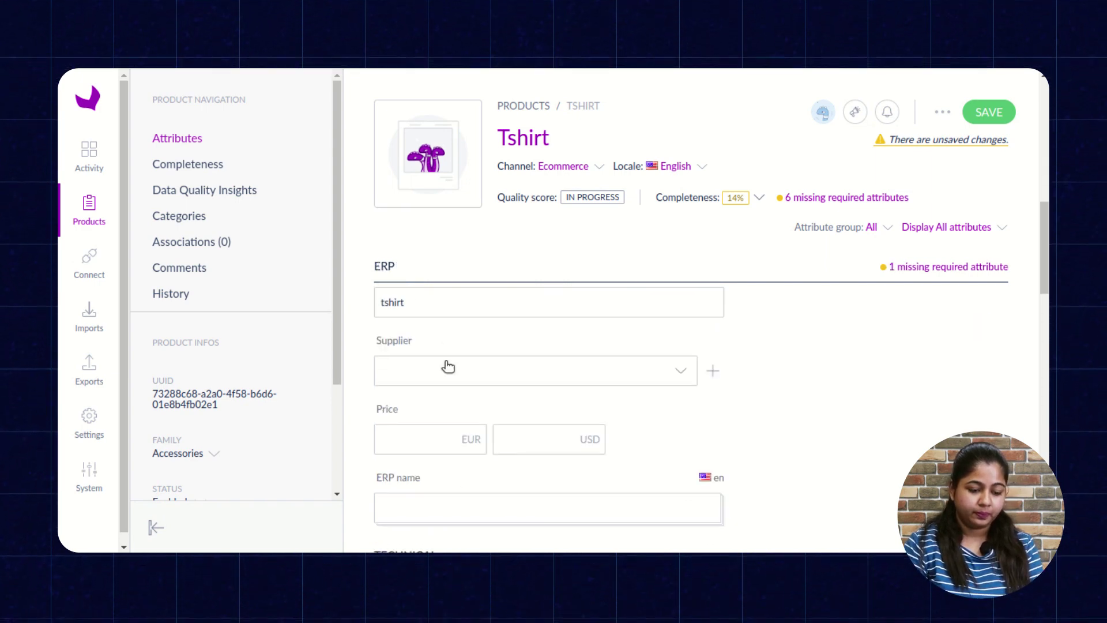
pyautogui.scroll(2, 448, 367)
pyautogui.scroll(3, 416, 382)
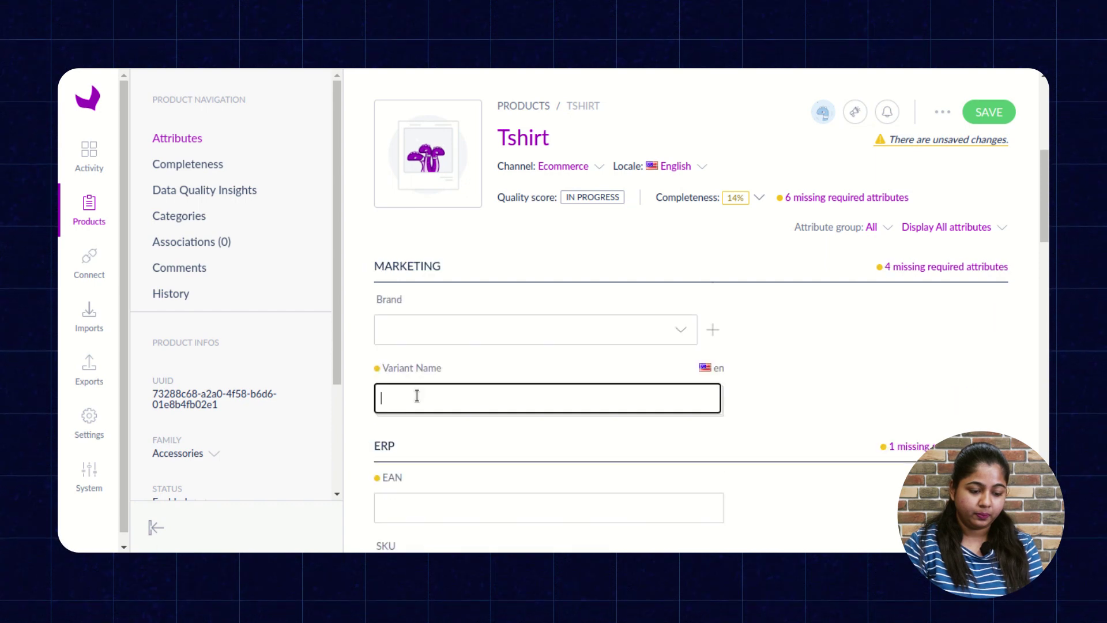
# Fill the EAN field with 'tshirt'
pyautogui.write('tshirt')
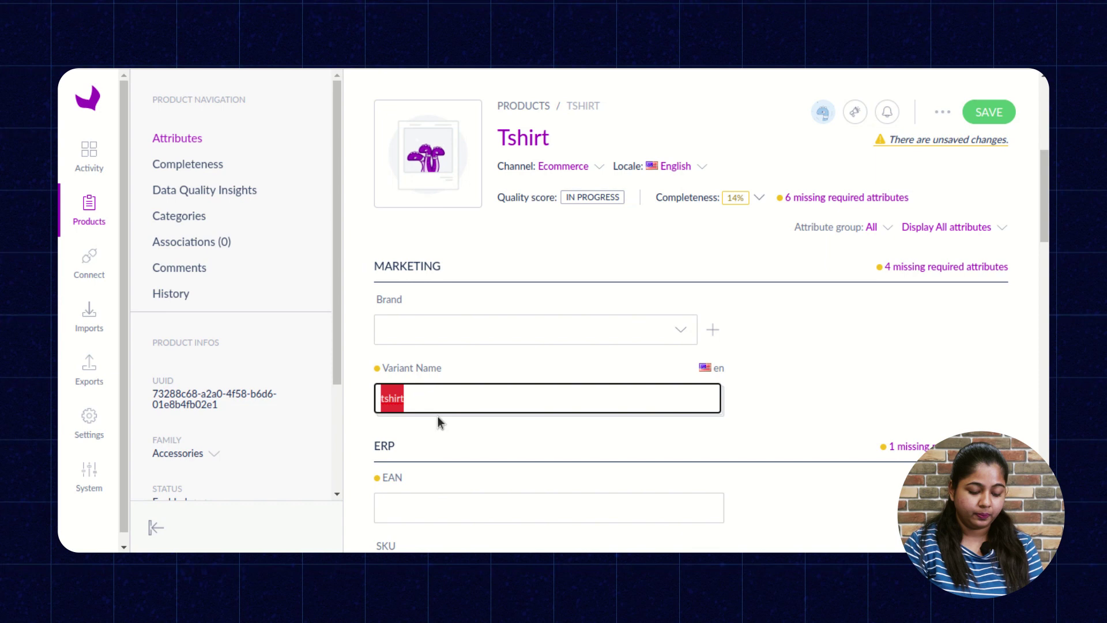
pyautogui.click(424, 499)
pyautogui.write('tshirt')
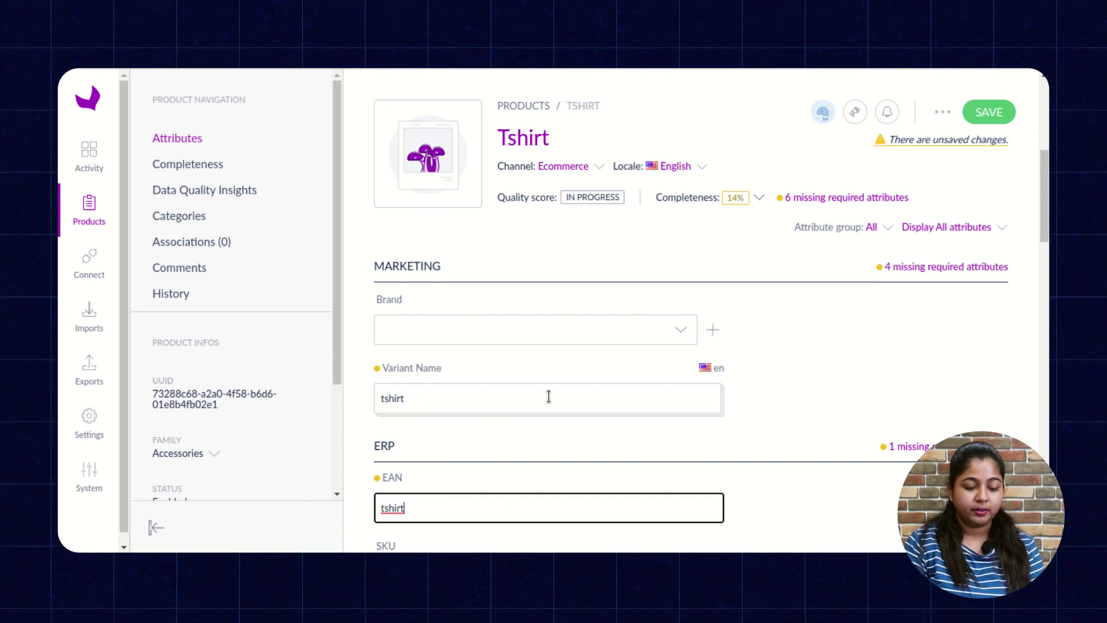
# Upload tshirt.jpeg as the product's media picture
pyautogui.scroll(-3, 548, 396)
pyautogui.scroll(-3, 556, 423)
pyautogui.scroll(-2, 556, 423)
pyautogui.scroll(-3, 548, 469)
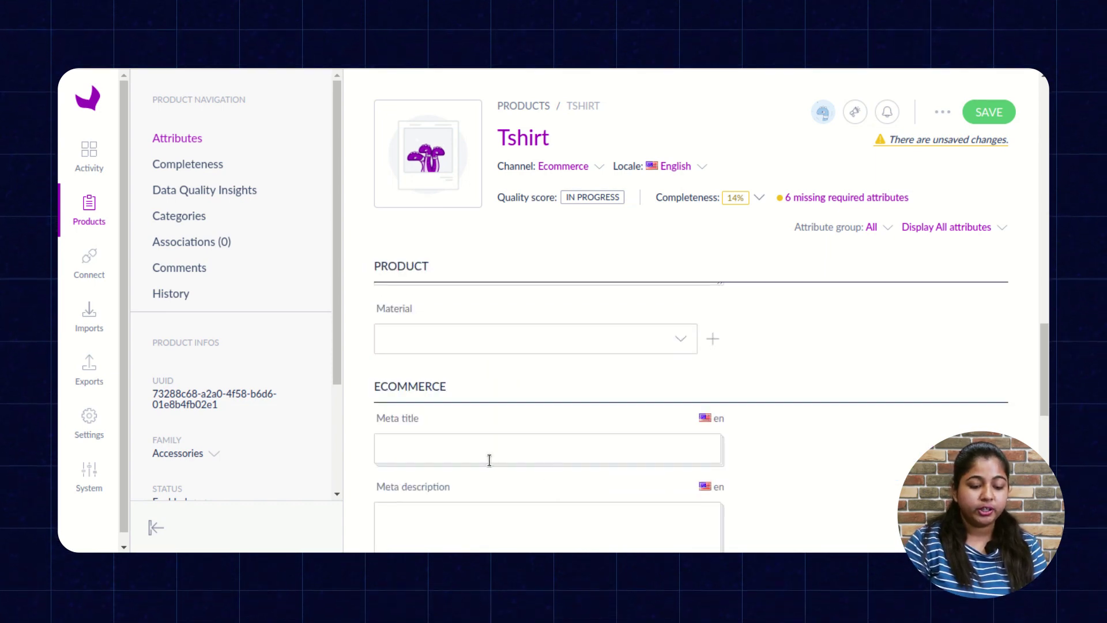
pyautogui.scroll(-2, 489, 460)
pyautogui.scroll(-4, 542, 411)
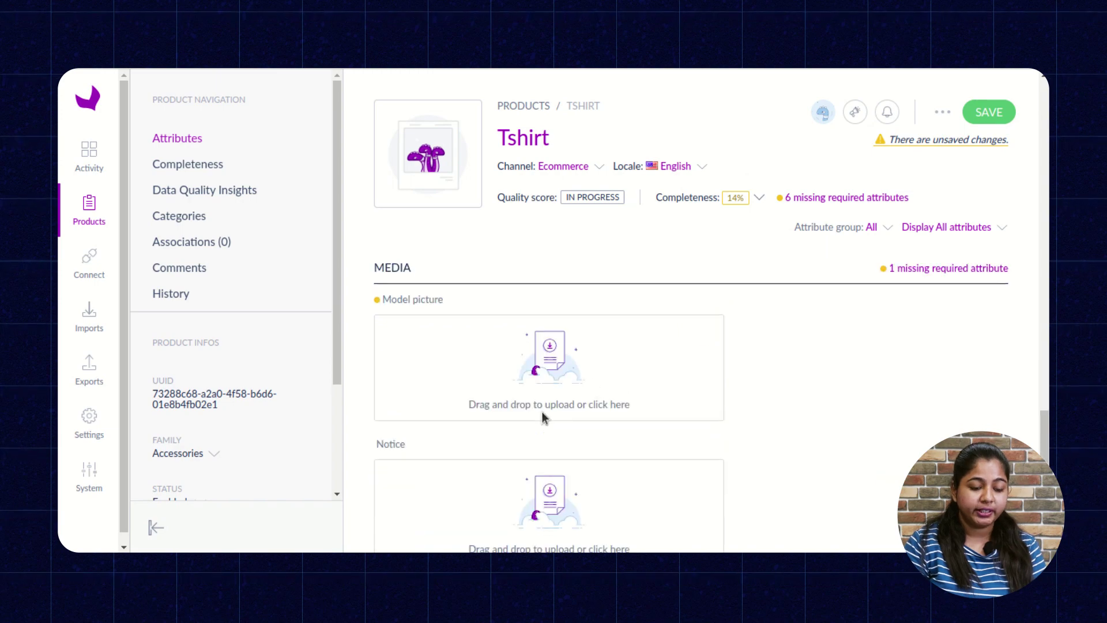
pyautogui.scroll(-2, 541, 410)
pyautogui.click(519, 319)
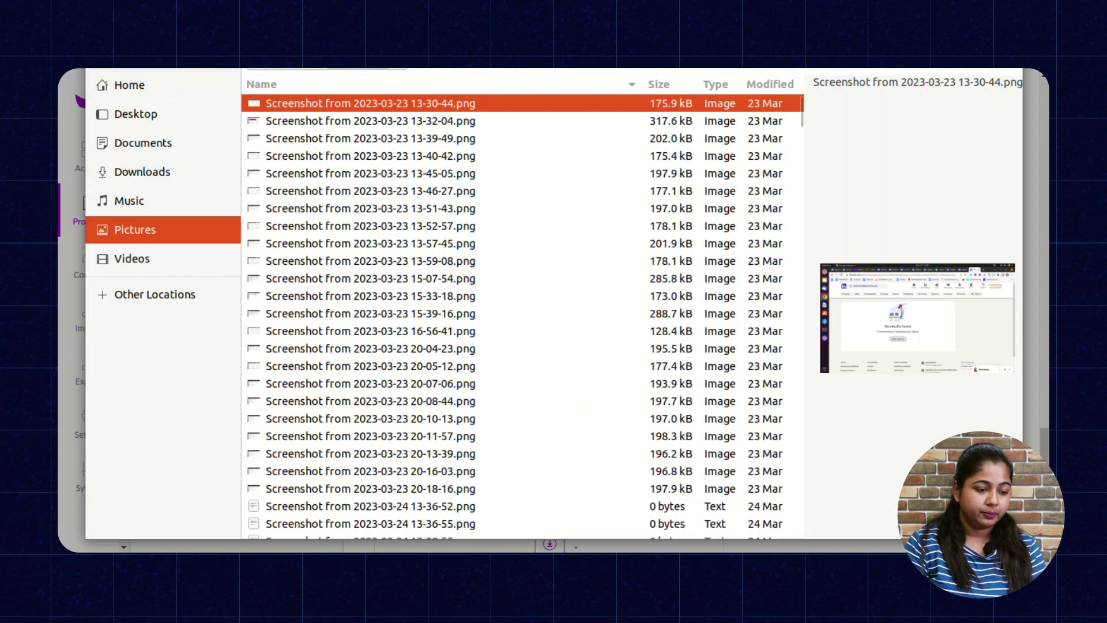
pyautogui.click(316, 86)
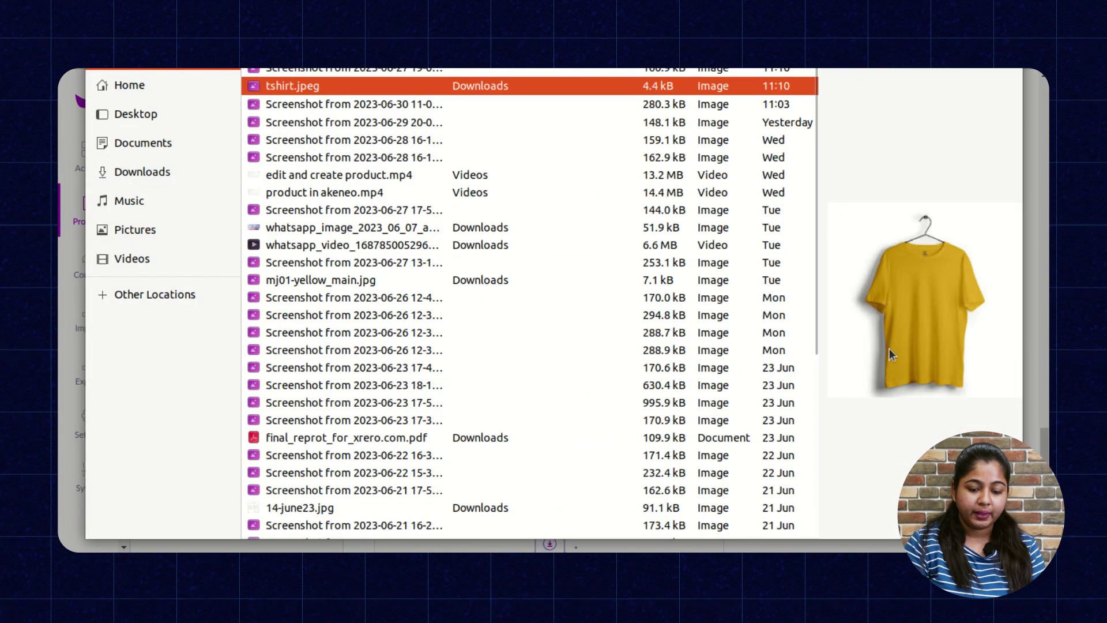
pyautogui.press('Return')
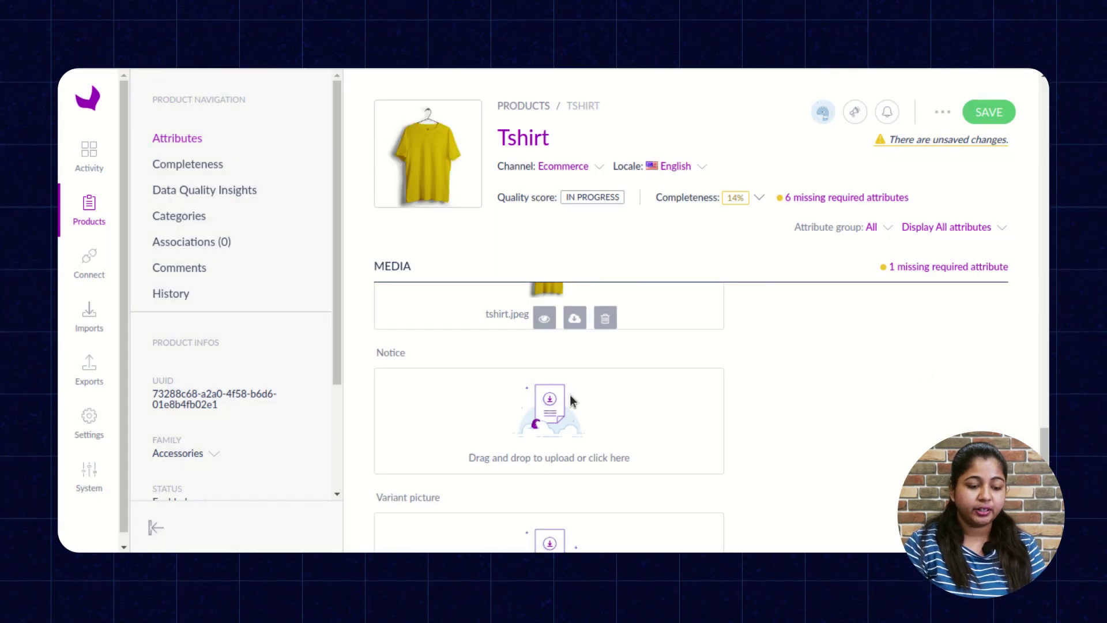
# Save the Tshirt product with its new picture
pyautogui.scroll(3, 576, 421)
pyautogui.click(989, 112)
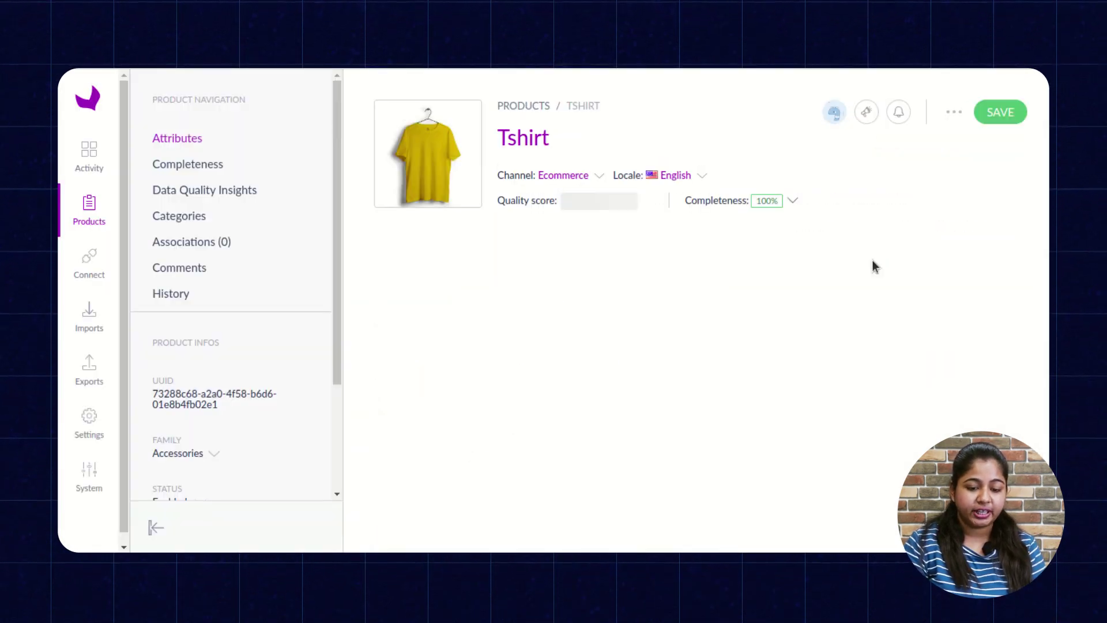
pyautogui.scroll(2, 611, 323)
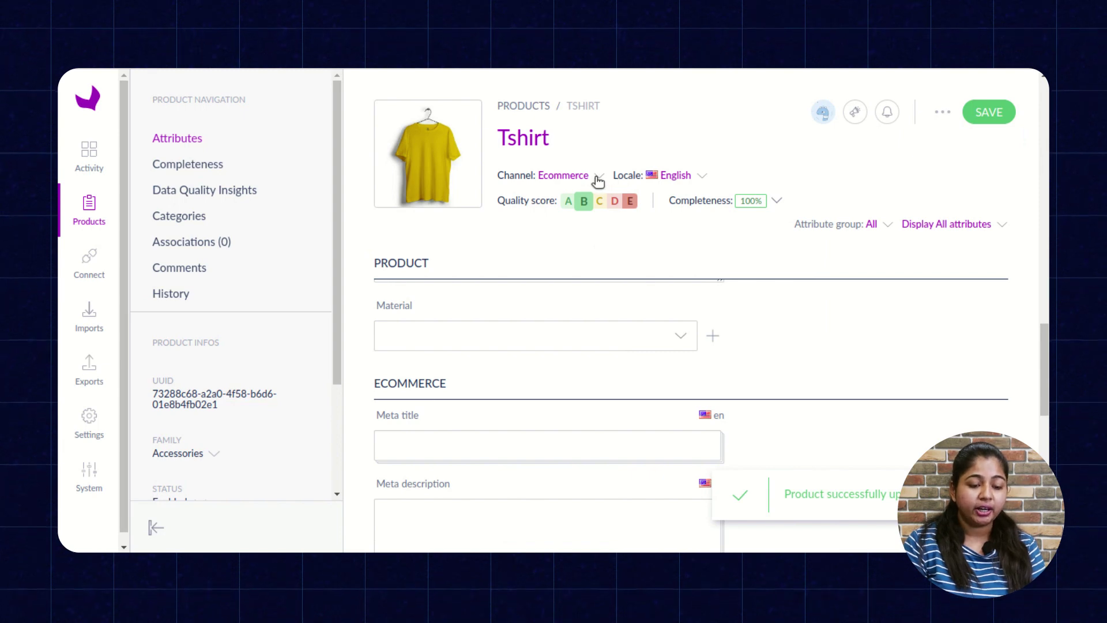
# Switch the product view to the German locale
pyautogui.click(598, 176)
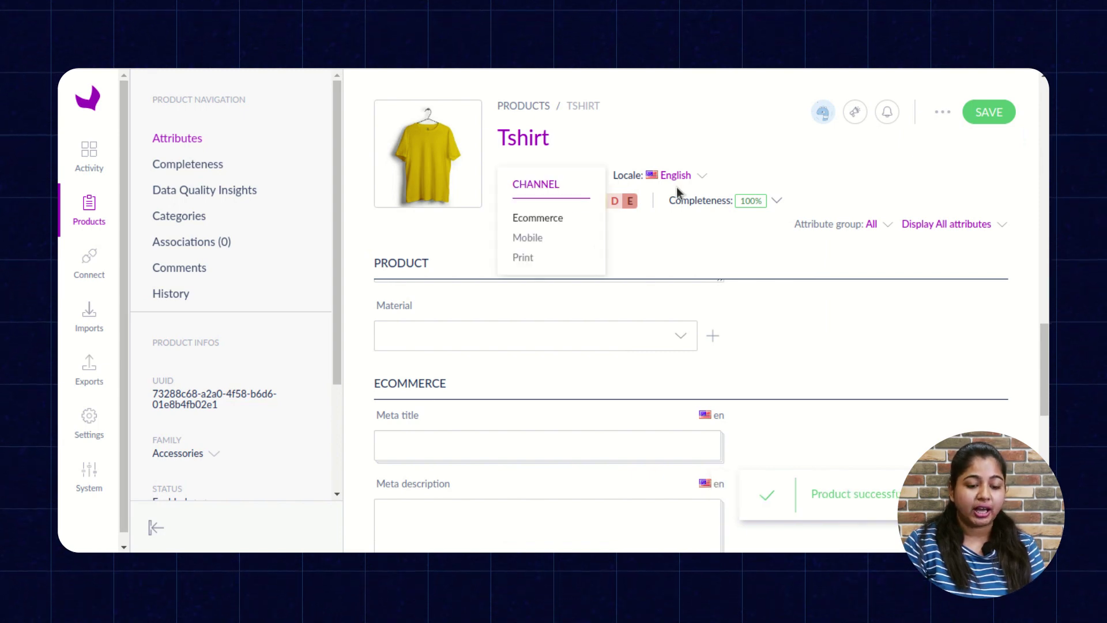
pyautogui.click(695, 180)
pyautogui.click(673, 225)
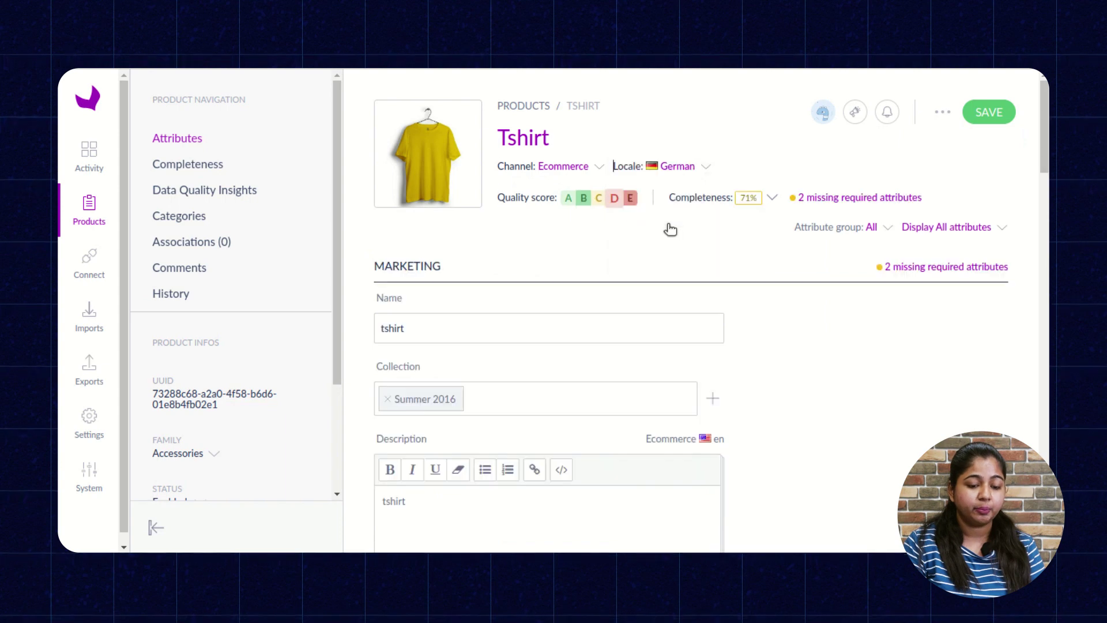
pyautogui.scroll(5, 601, 306)
pyautogui.scroll(5, 612, 321)
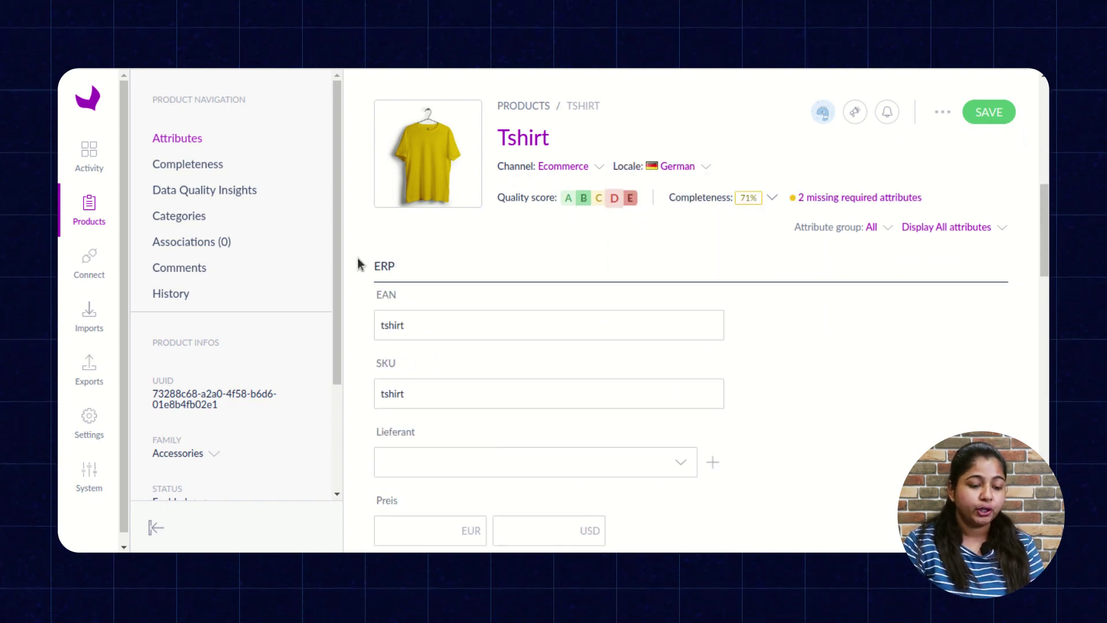
# Back in English, tick Clothes under Master catalog and save the Tshirt
pyautogui.click(194, 223)
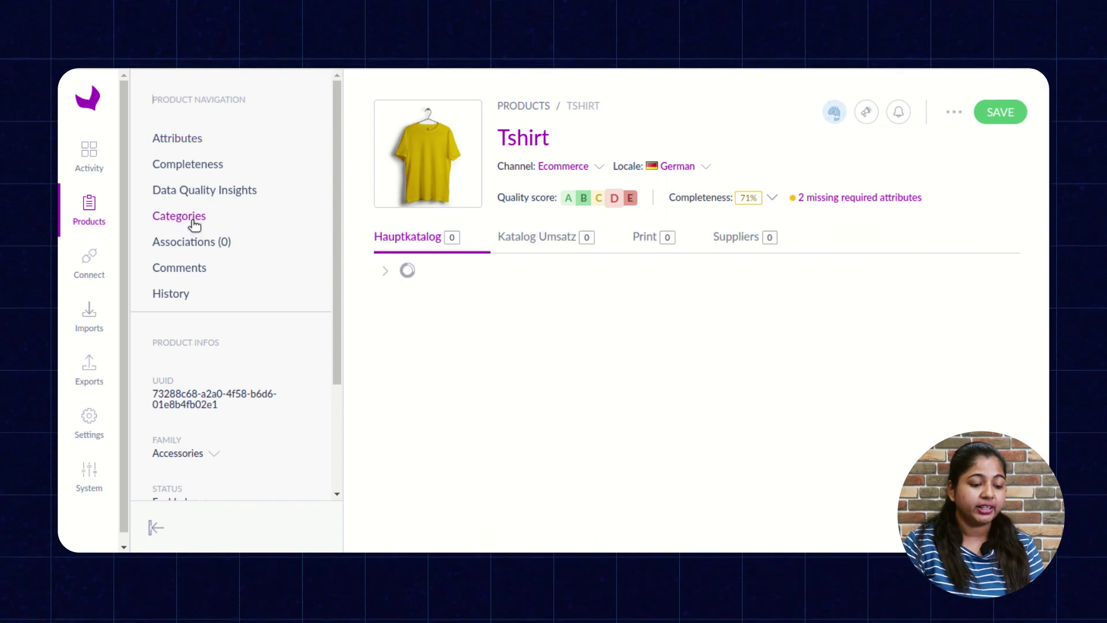
pyautogui.click(384, 270)
pyautogui.click(692, 167)
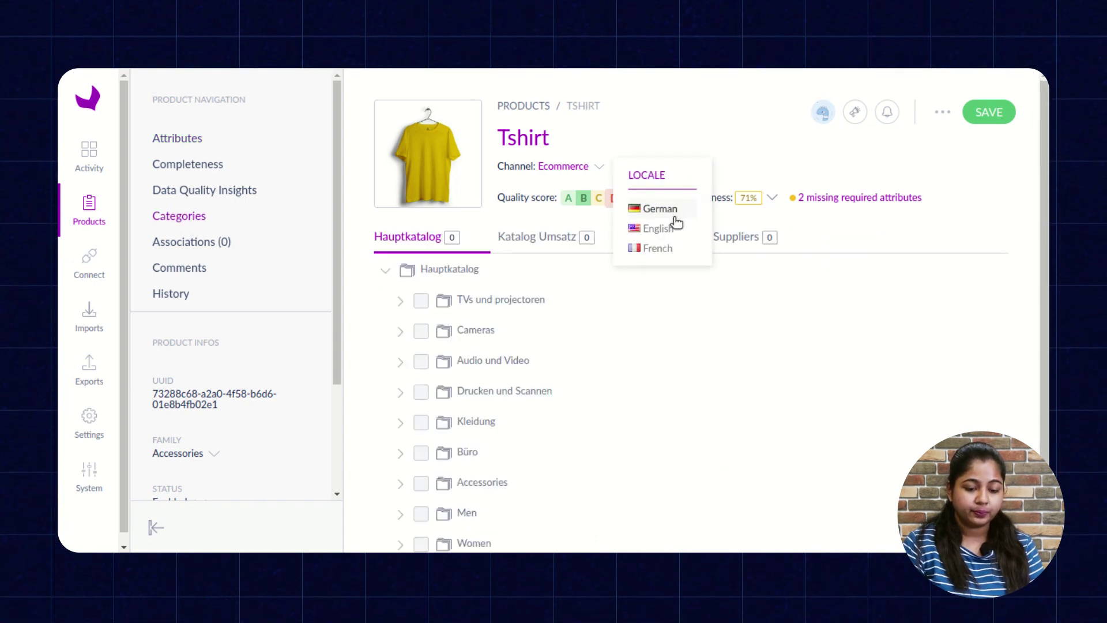
pyautogui.click(672, 226)
pyautogui.click(385, 267)
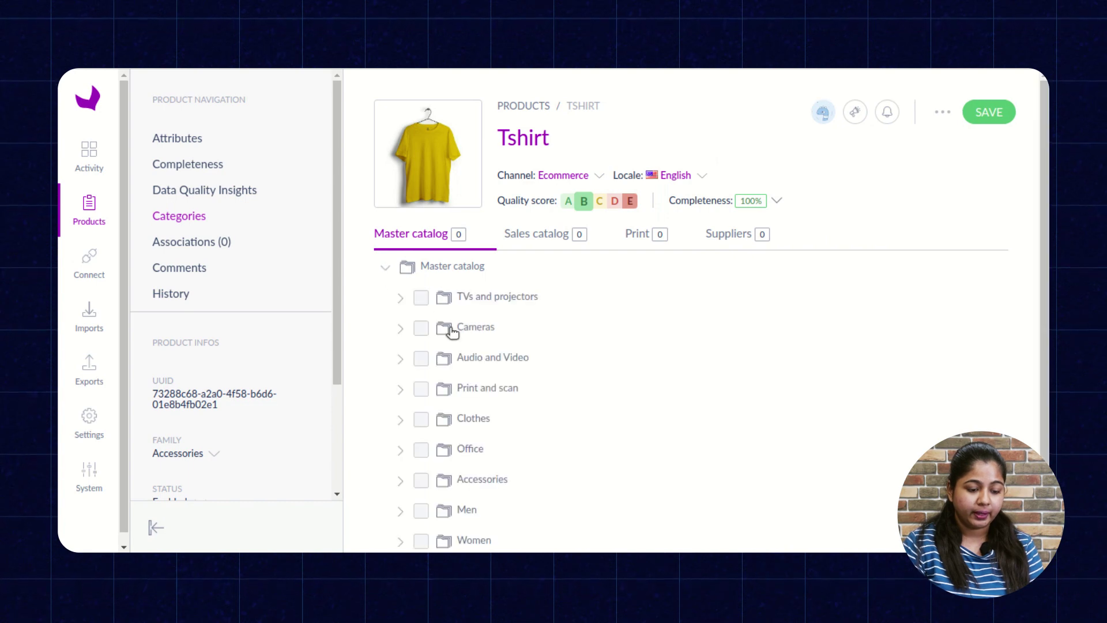
pyautogui.click(421, 328)
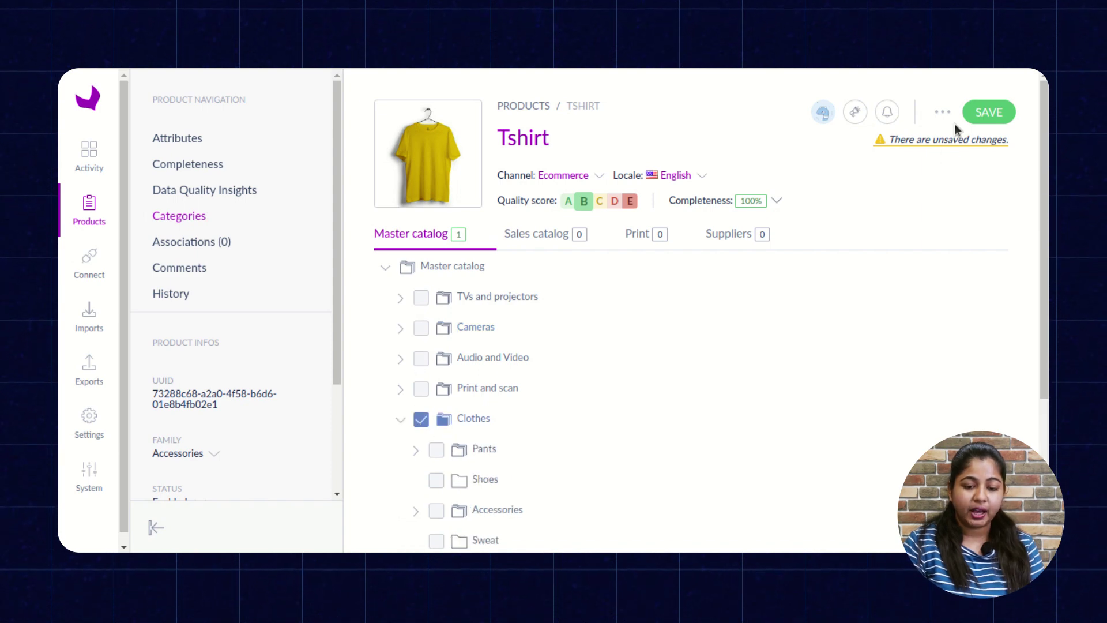
pyautogui.click(982, 115)
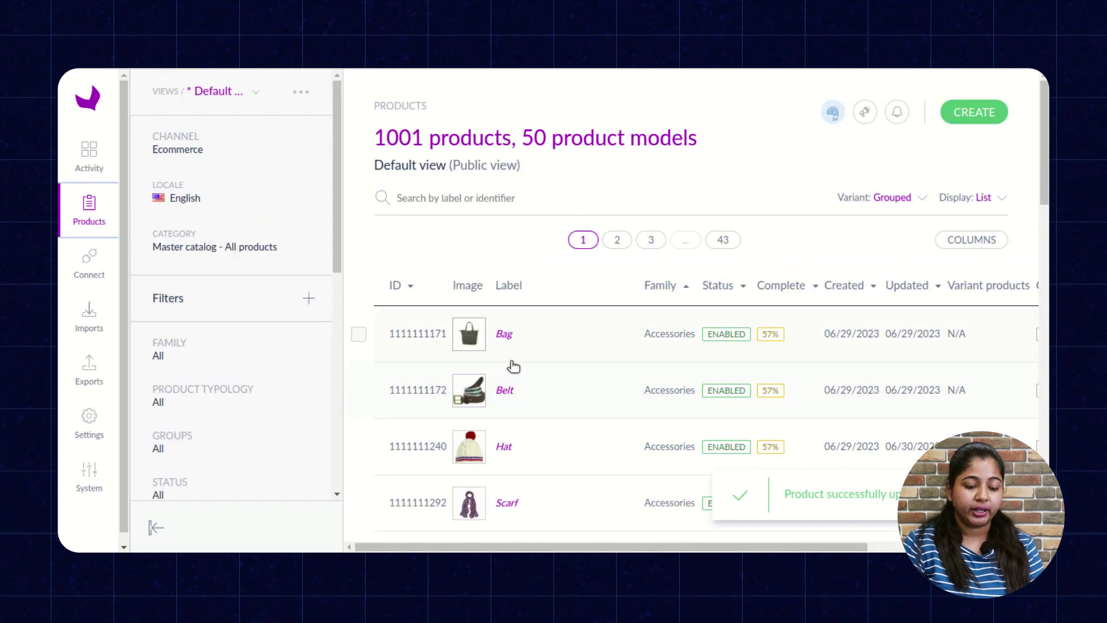
# Scroll the product grid to find the Braided hat model row
pyautogui.scroll(-2, 515, 393)
pyautogui.scroll(3, 514, 393)
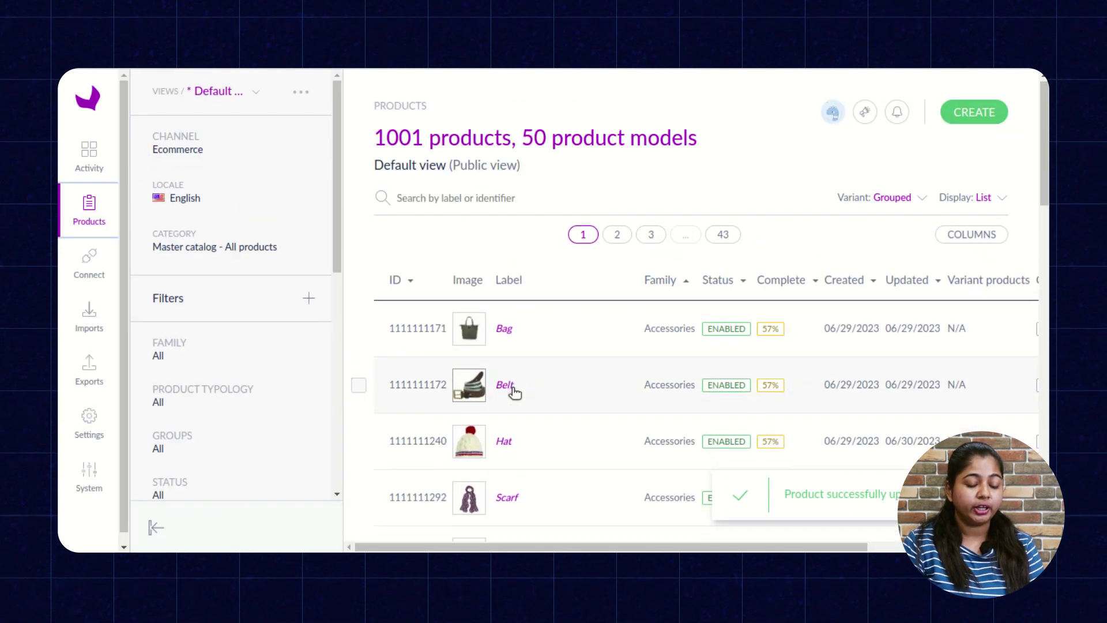
pyautogui.scroll(-5, 515, 393)
pyautogui.scroll(5, 490, 465)
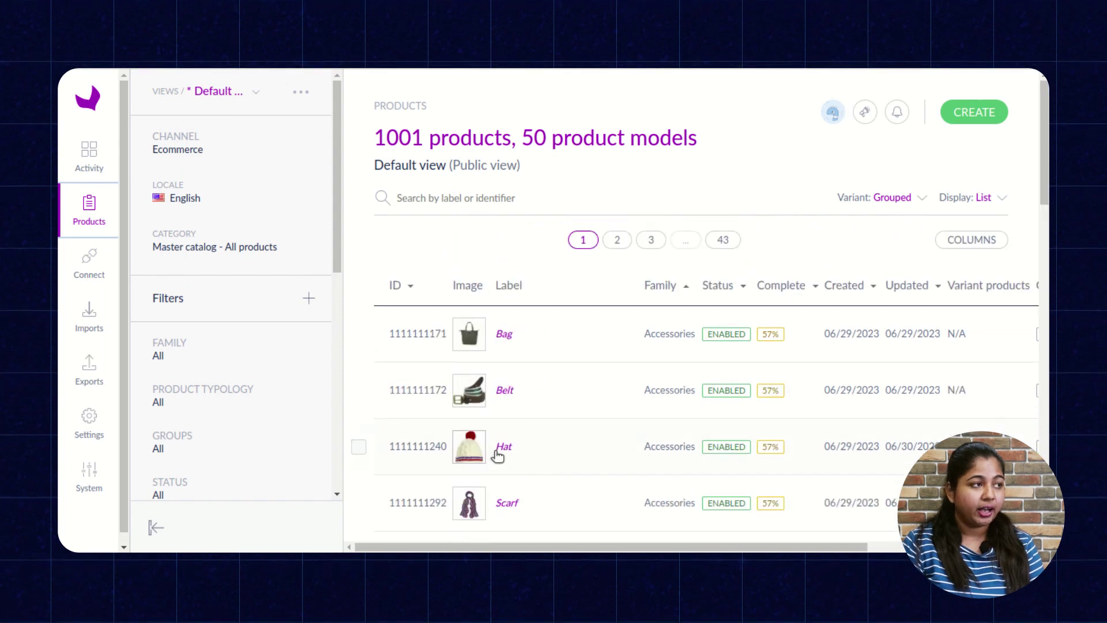
pyautogui.scroll(-5, 565, 385)
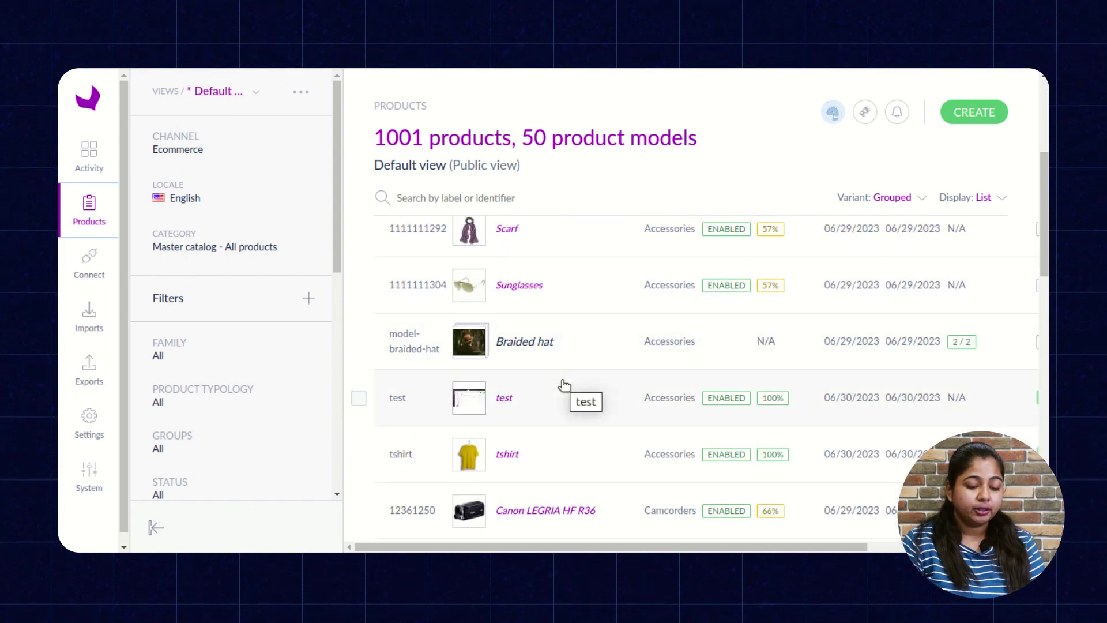
pyautogui.scroll(-1, 564, 385)
pyautogui.scroll(-4, 565, 385)
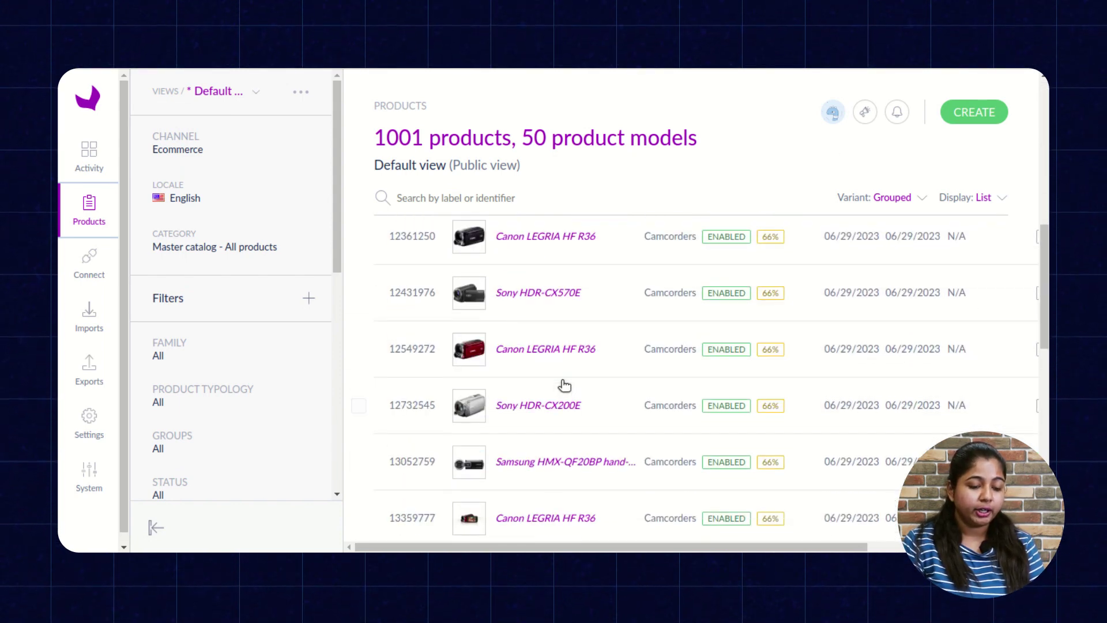
pyautogui.scroll(3, 565, 385)
pyautogui.scroll(5, 565, 385)
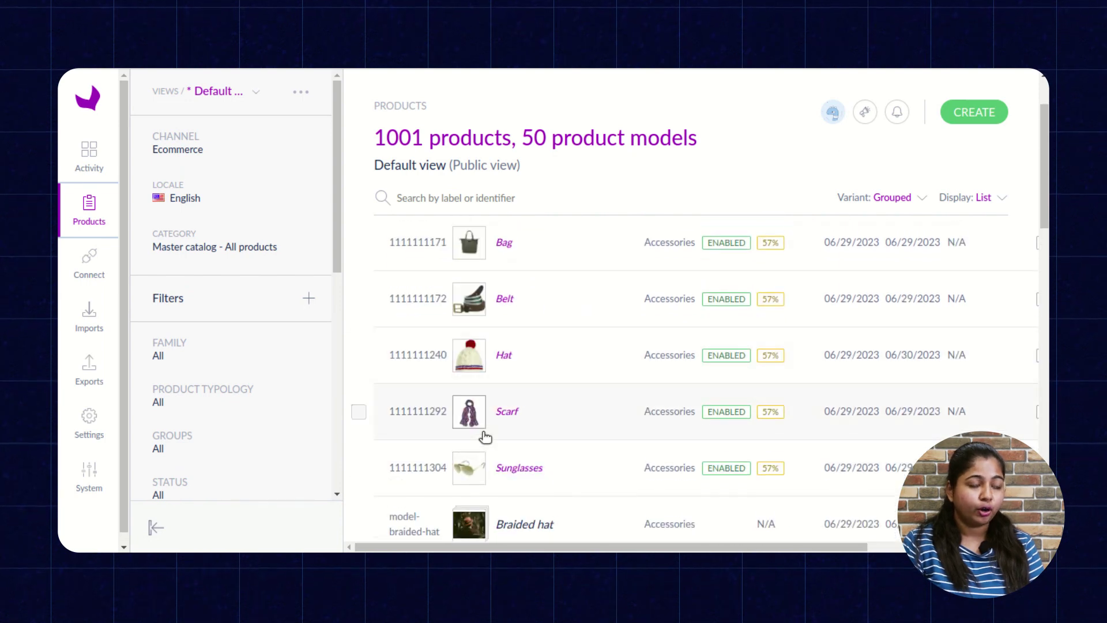
pyautogui.scroll(-3, 485, 437)
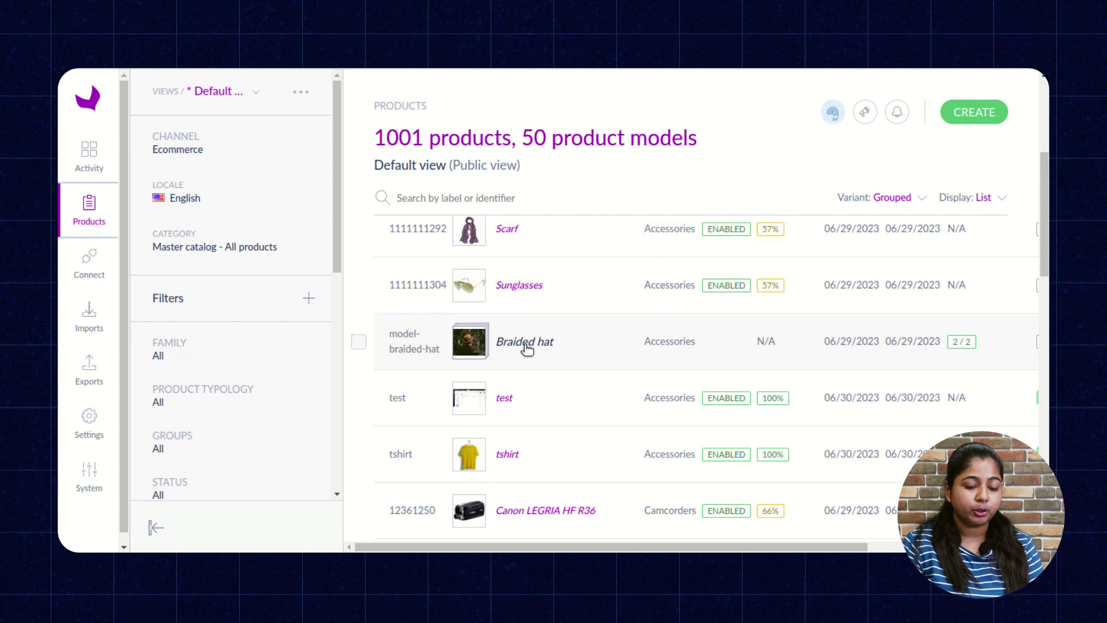
# Open the Braided hat model's attributes and its size variant list
pyautogui.click(536, 361)
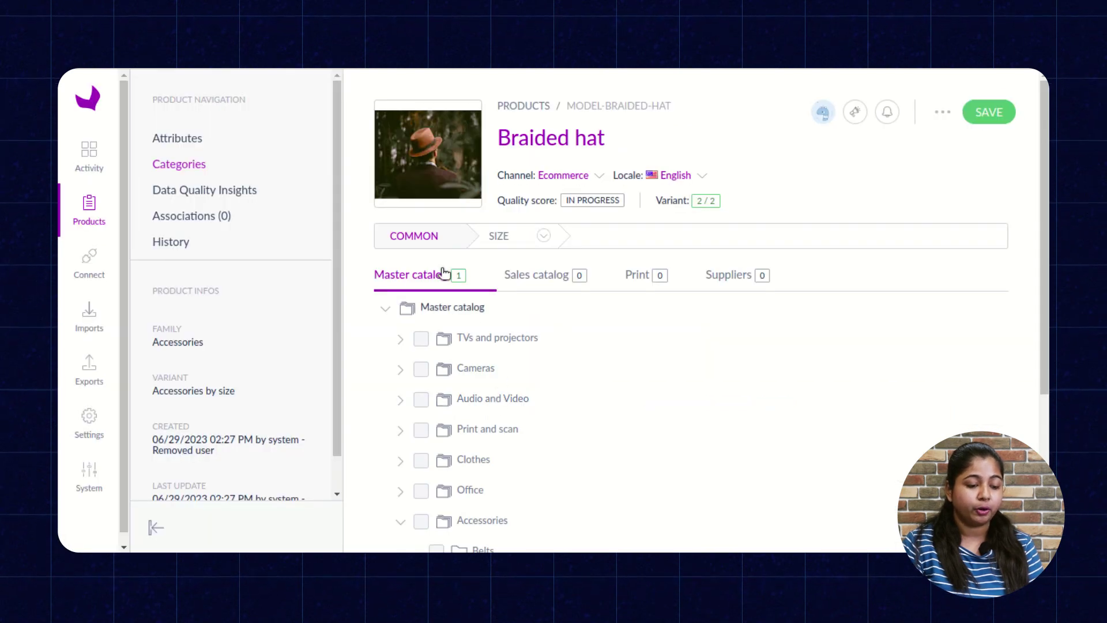
pyautogui.click(175, 142)
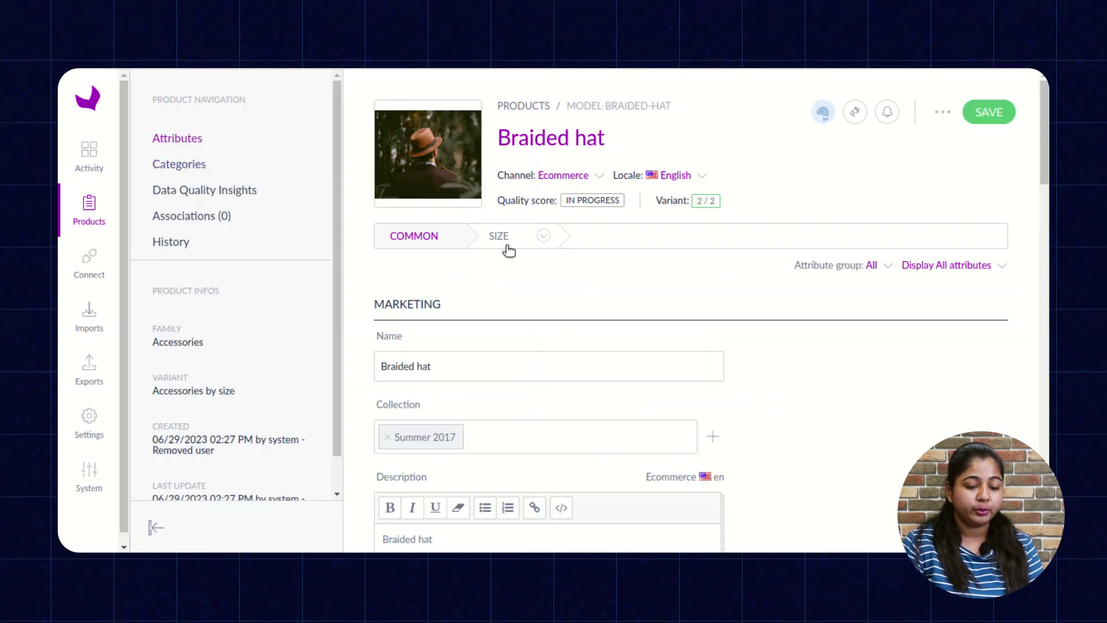
pyautogui.click(543, 237)
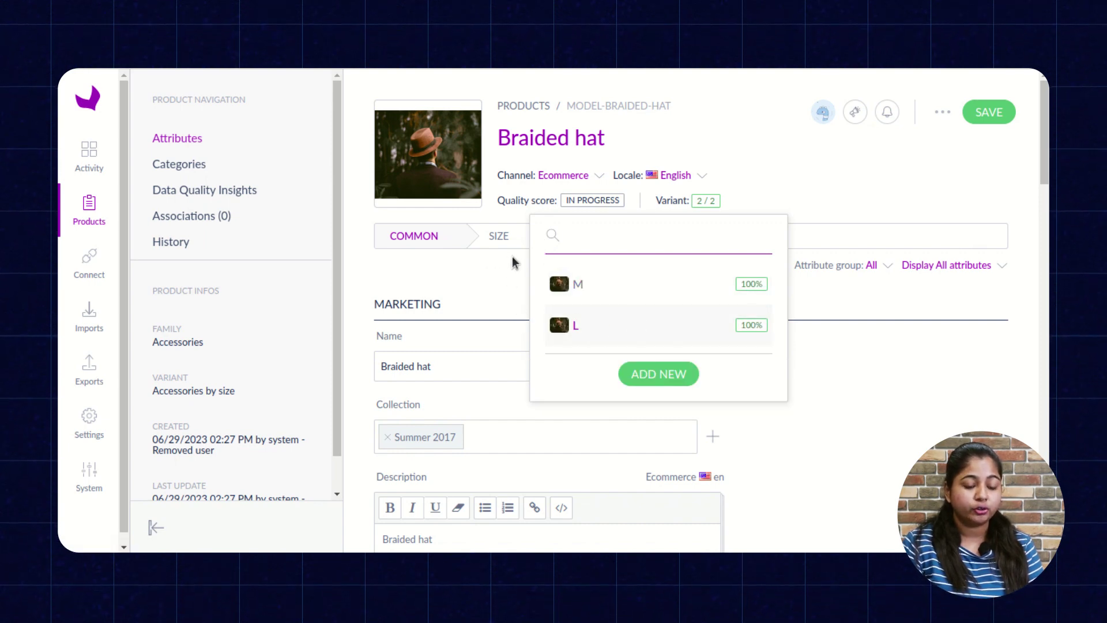
# Create a Braided hat variant with size S and SKU 'small'
pyautogui.click(646, 372)
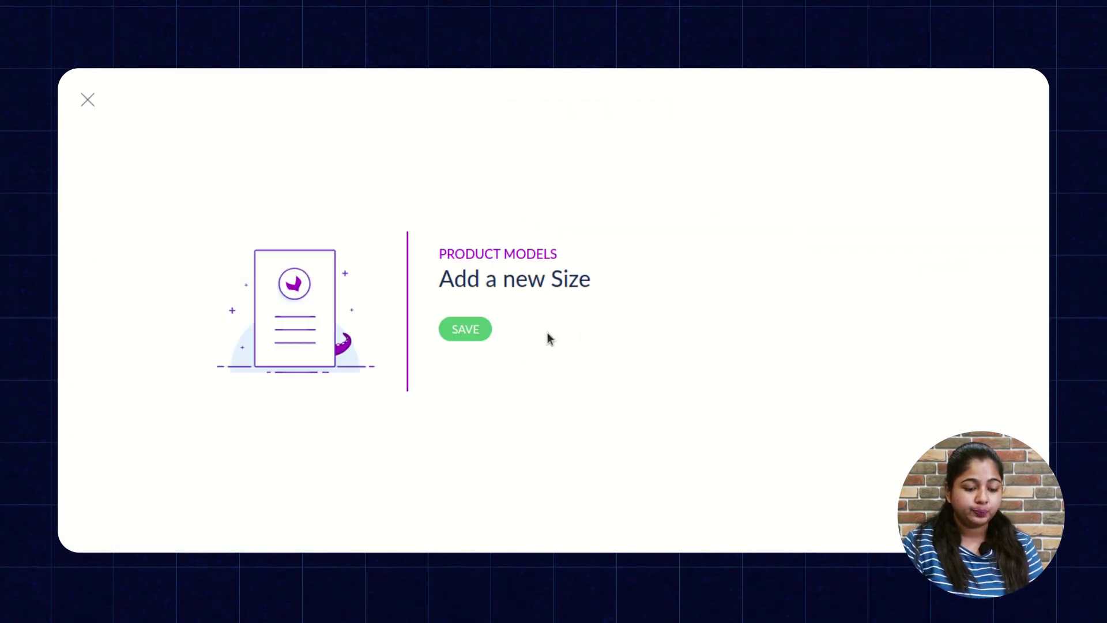
pyautogui.click(501, 308)
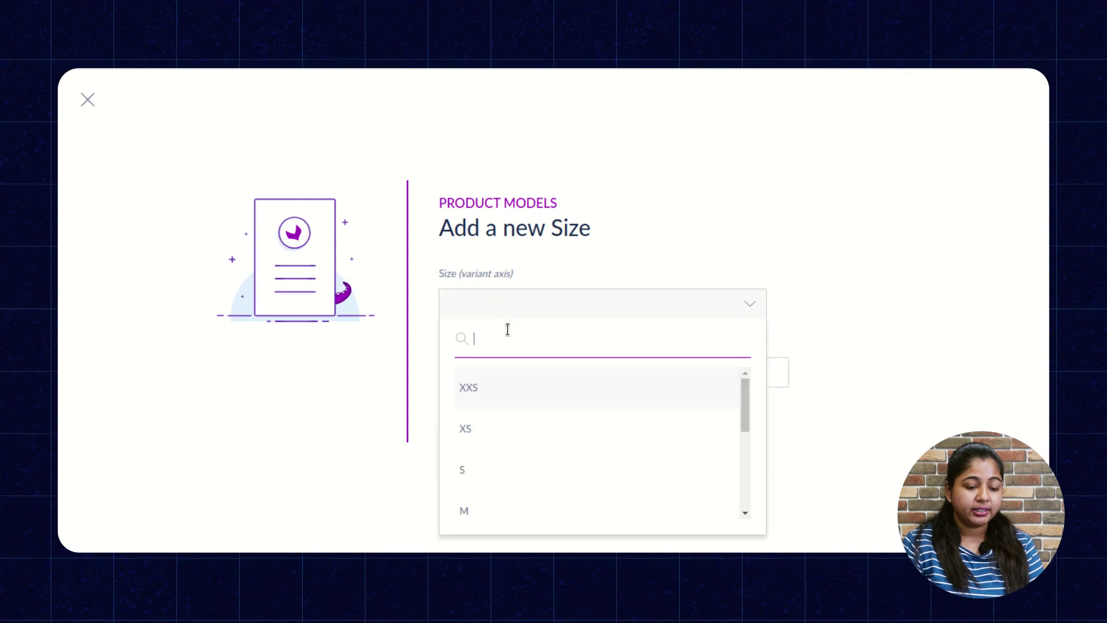
pyautogui.click(494, 482)
pyautogui.click(467, 364)
pyautogui.write('sma')
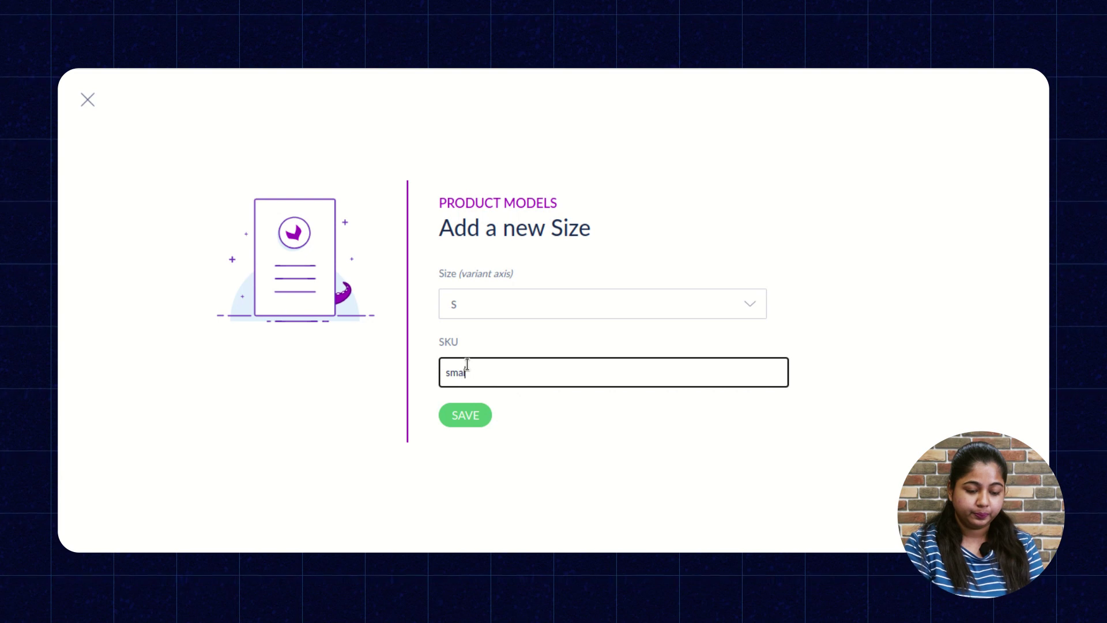
pyautogui.write('l')
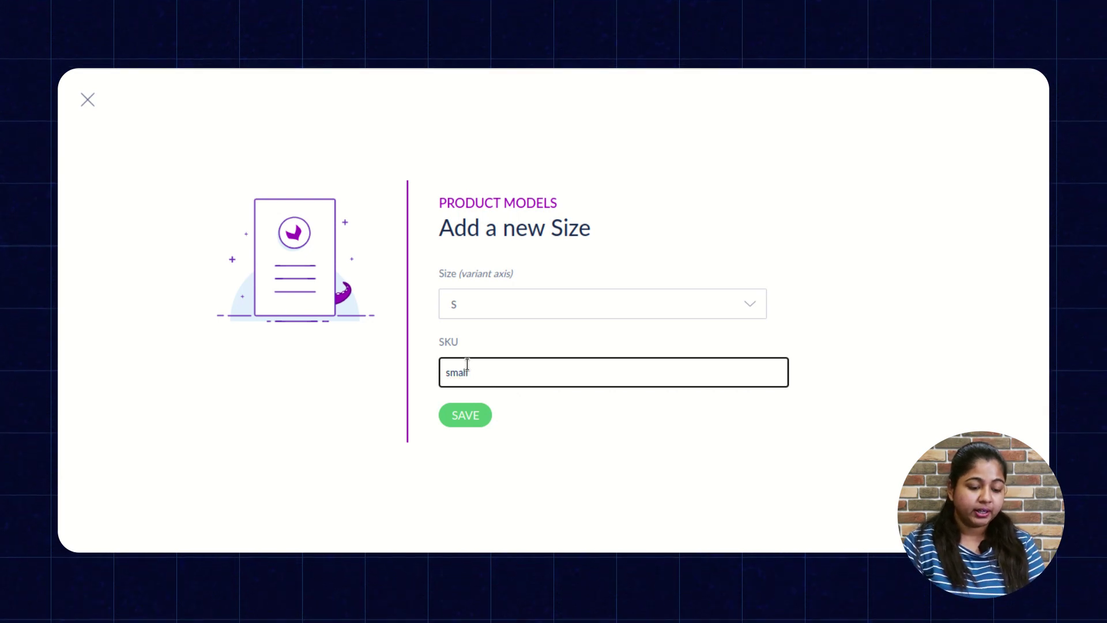
pyautogui.click(483, 422)
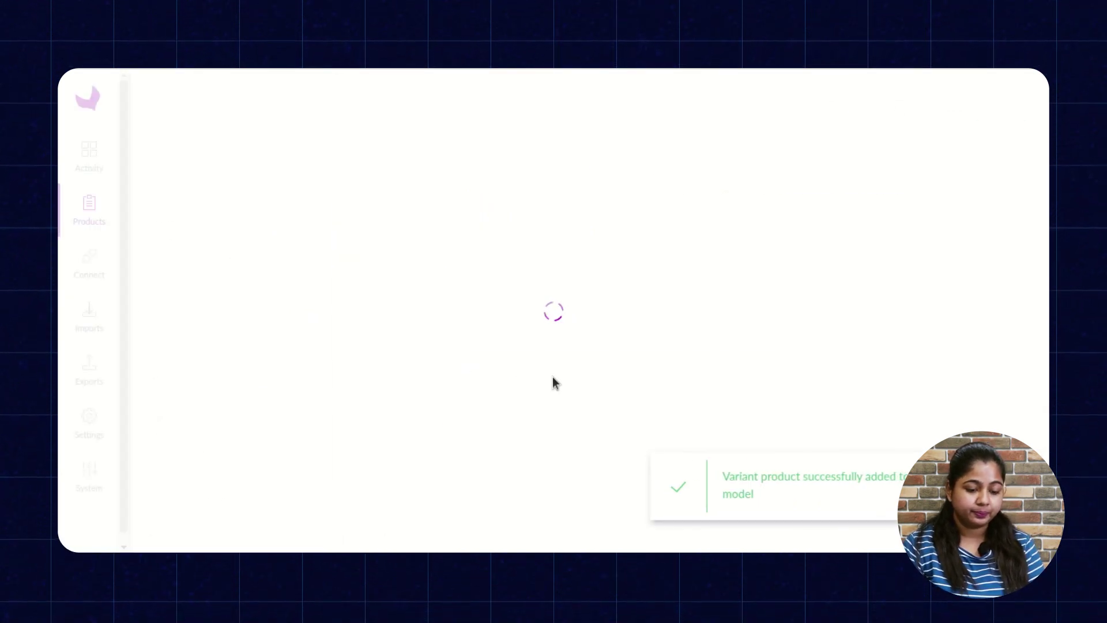
# Confirm the size list shows S, M and L, then return to the products grid
pyautogui.click(543, 238)
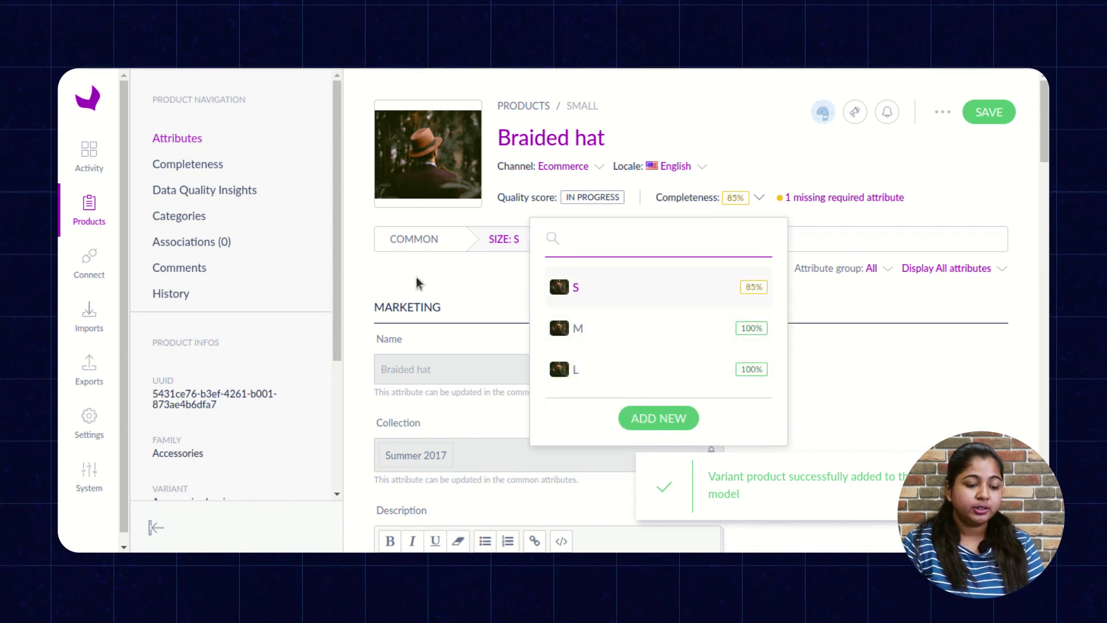
pyautogui.click(162, 142)
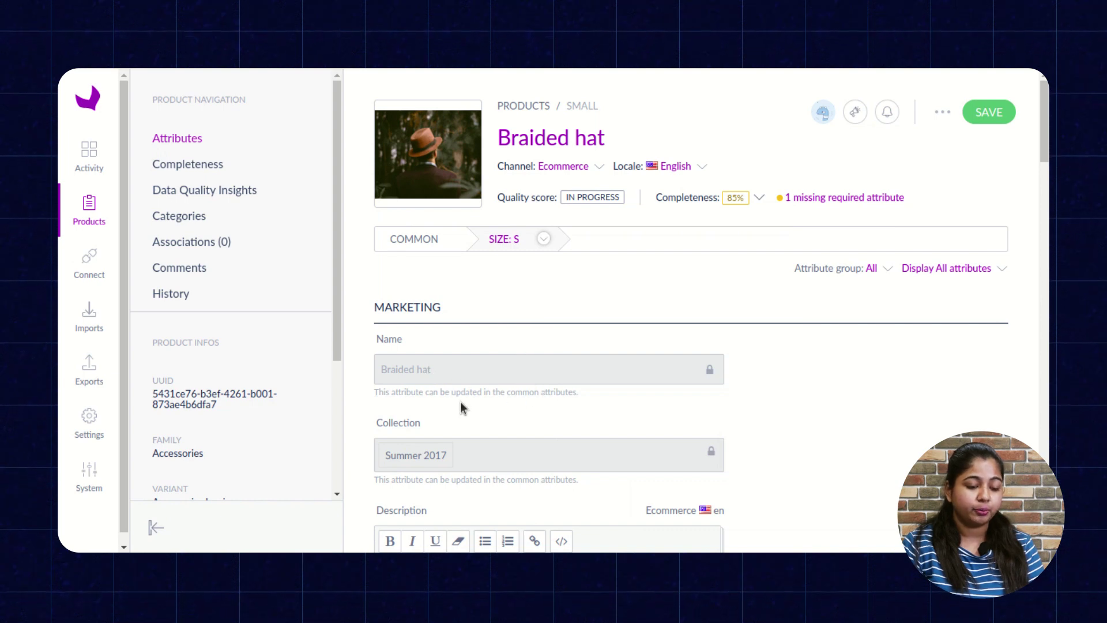
pyautogui.click(98, 218)
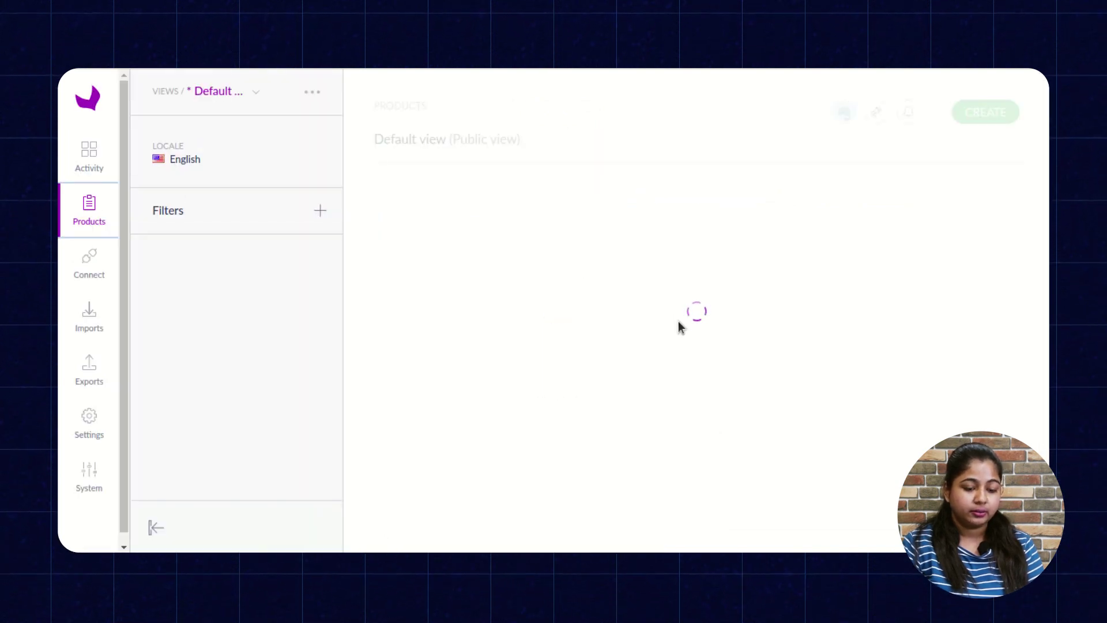